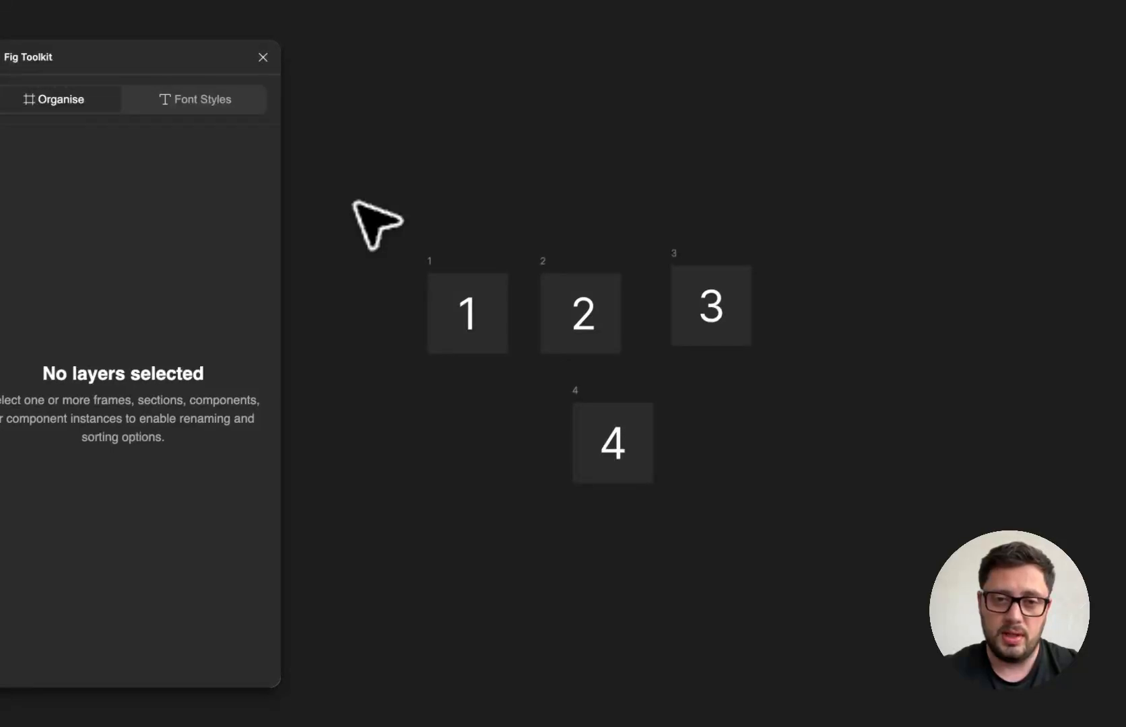
Step: Select frames 1 to 4, try the built-in left alignment on them, and undo it
drag(355, 202, 785, 525)
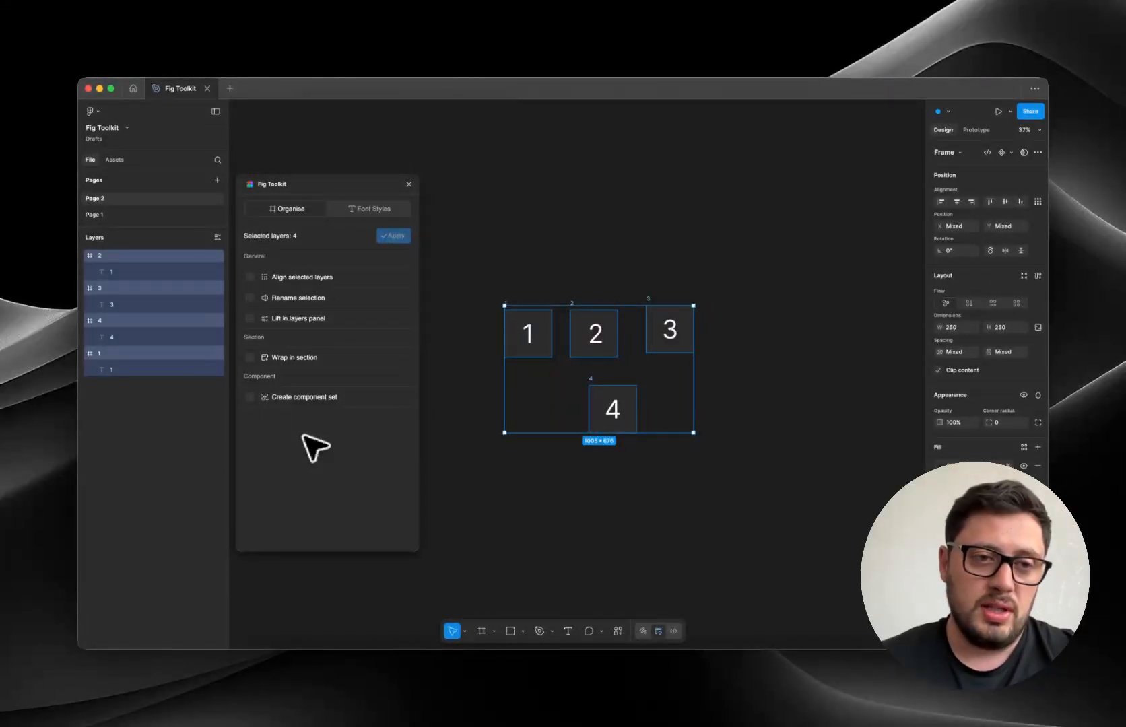
click(294, 283)
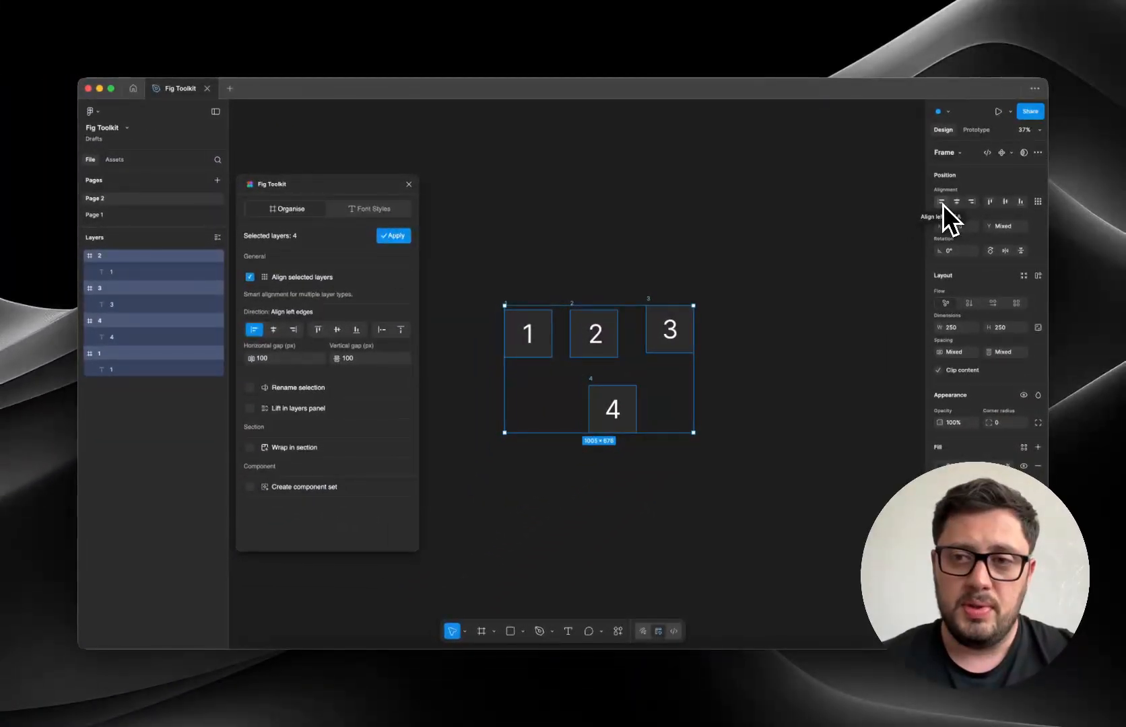
click(943, 204)
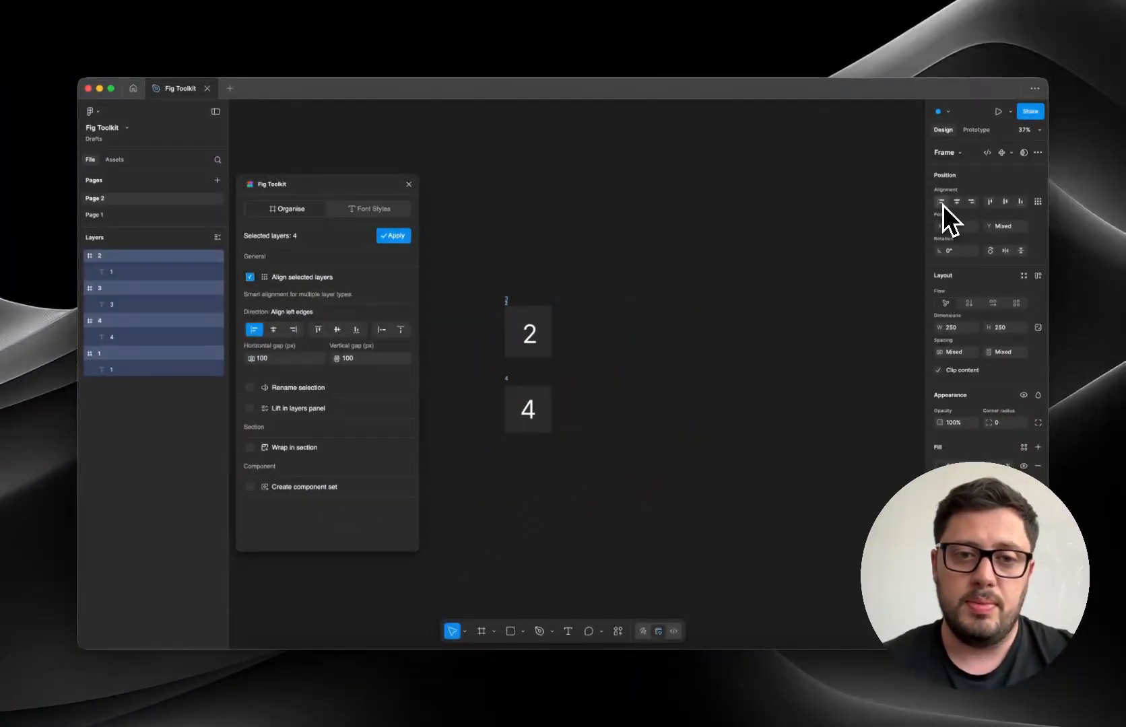
click(691, 374)
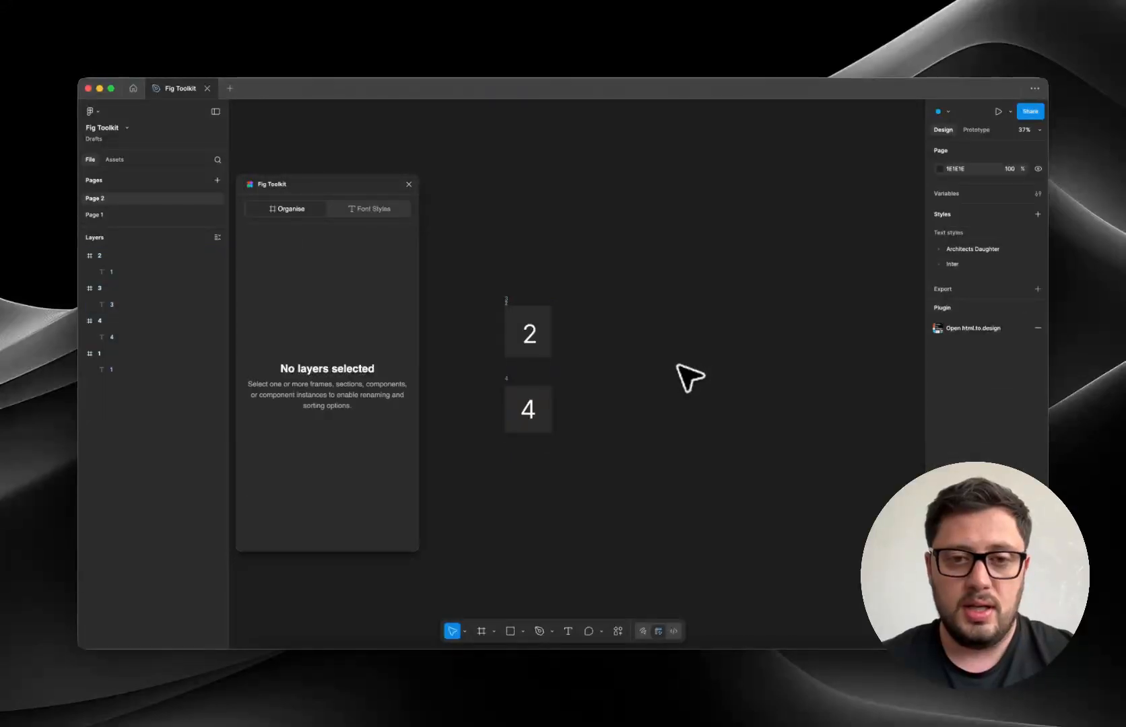
key(super+a)
key(super+z)
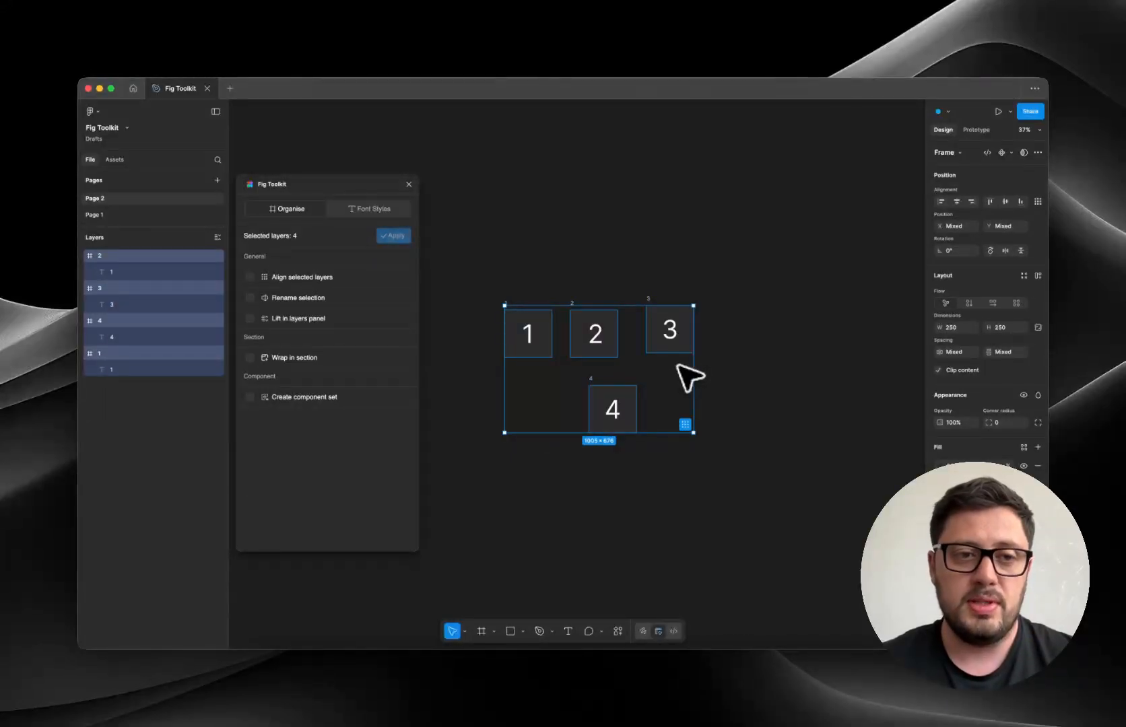
Step: Align the four selected frames by left edges with 100 px horizontal and vertical gaps using Fig Toolkit, and undo the alignment
click(323, 277)
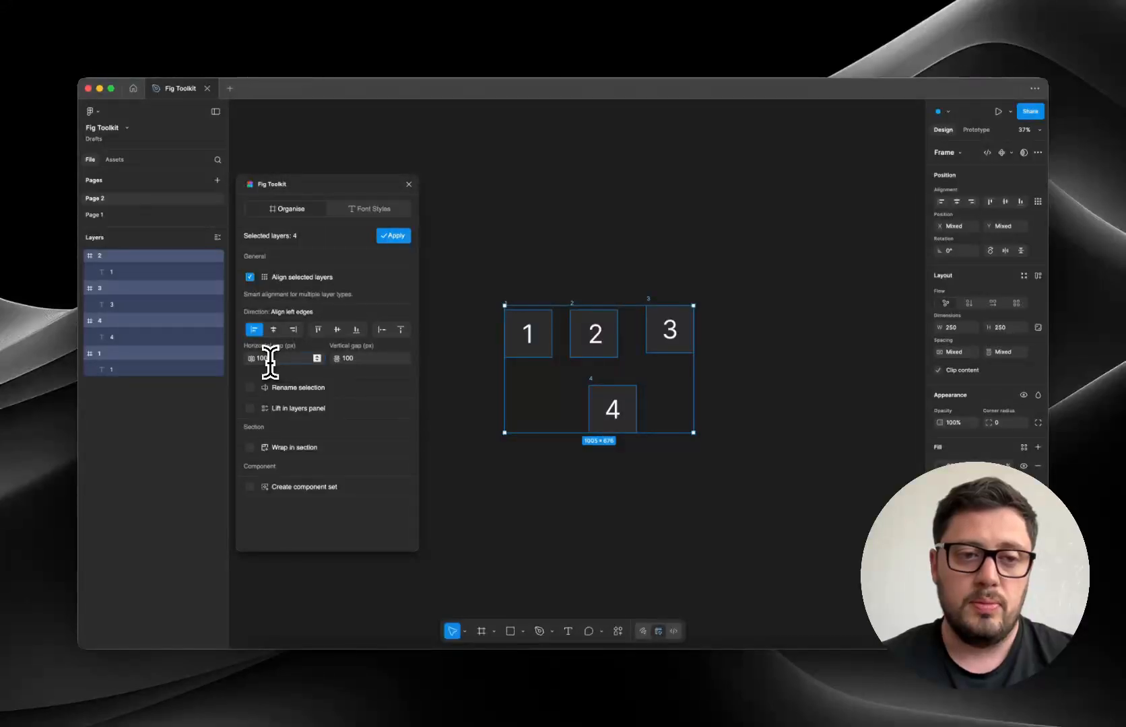
click(395, 236)
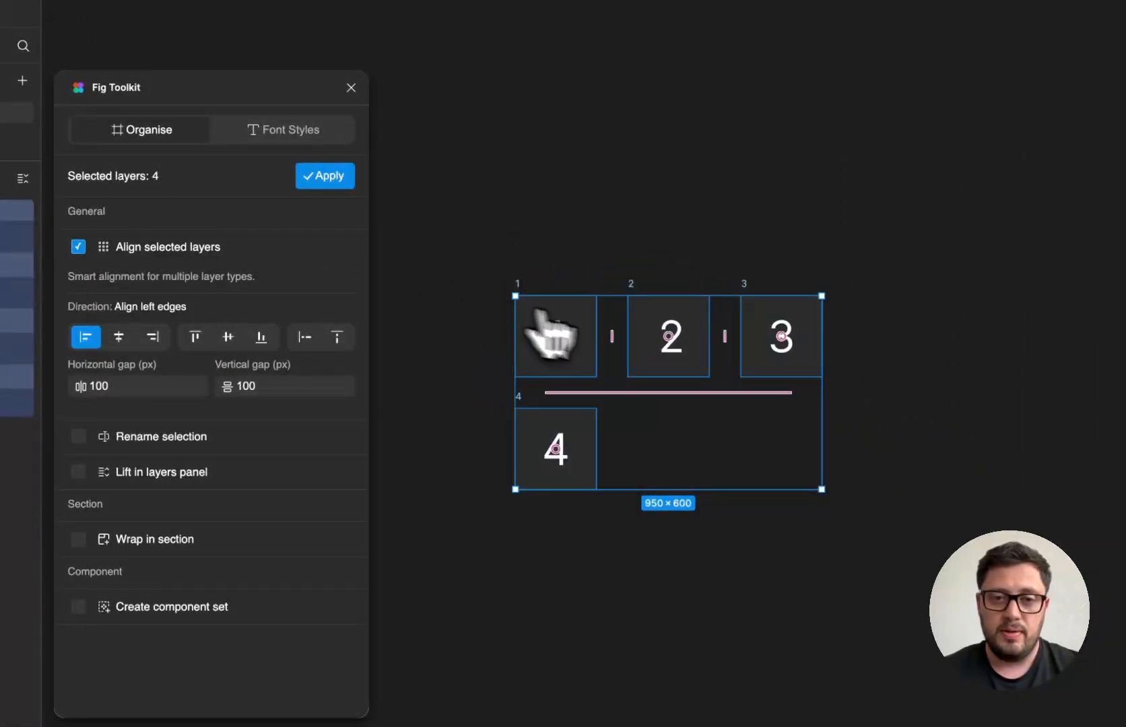
click(589, 542)
key(super+z)
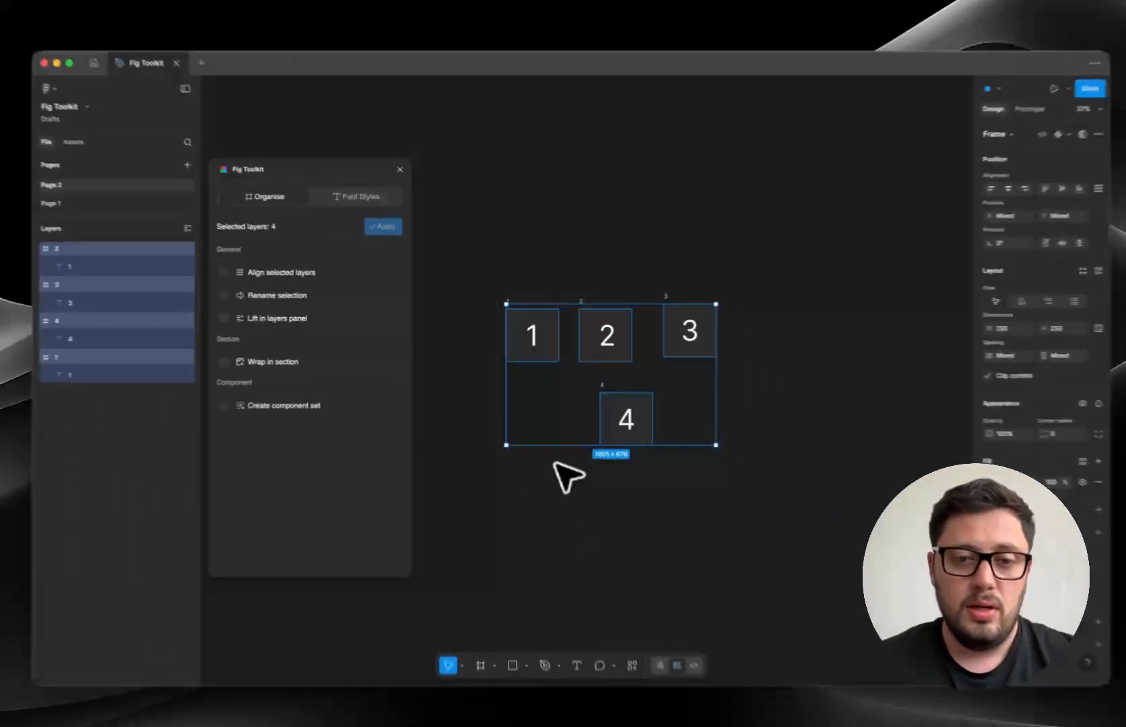
scroll(589, 541, down, 3)
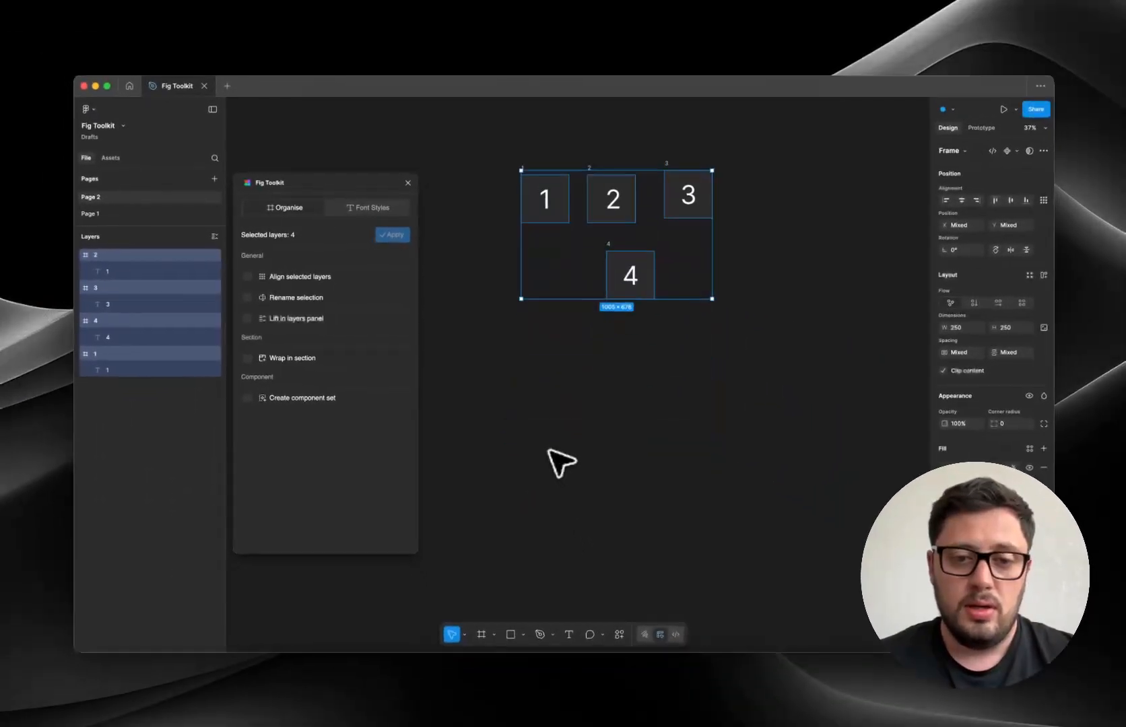
scroll(589, 541, up, 2)
scroll(560, 461, down, 1)
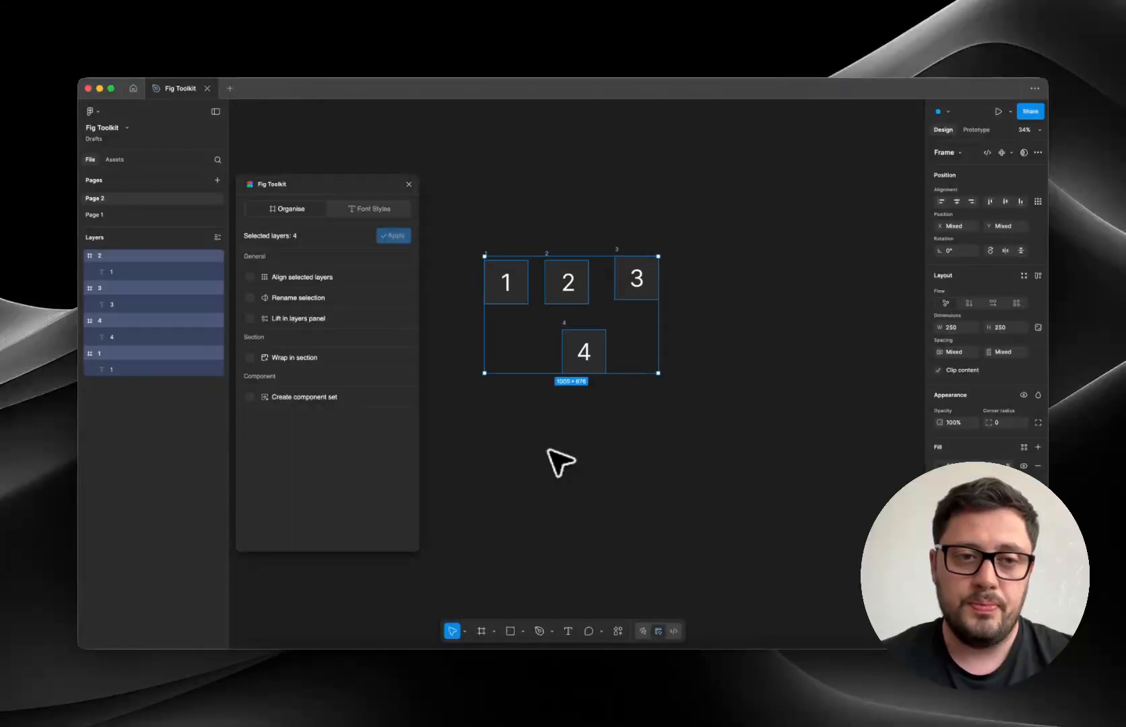
scroll(560, 462, up, 1)
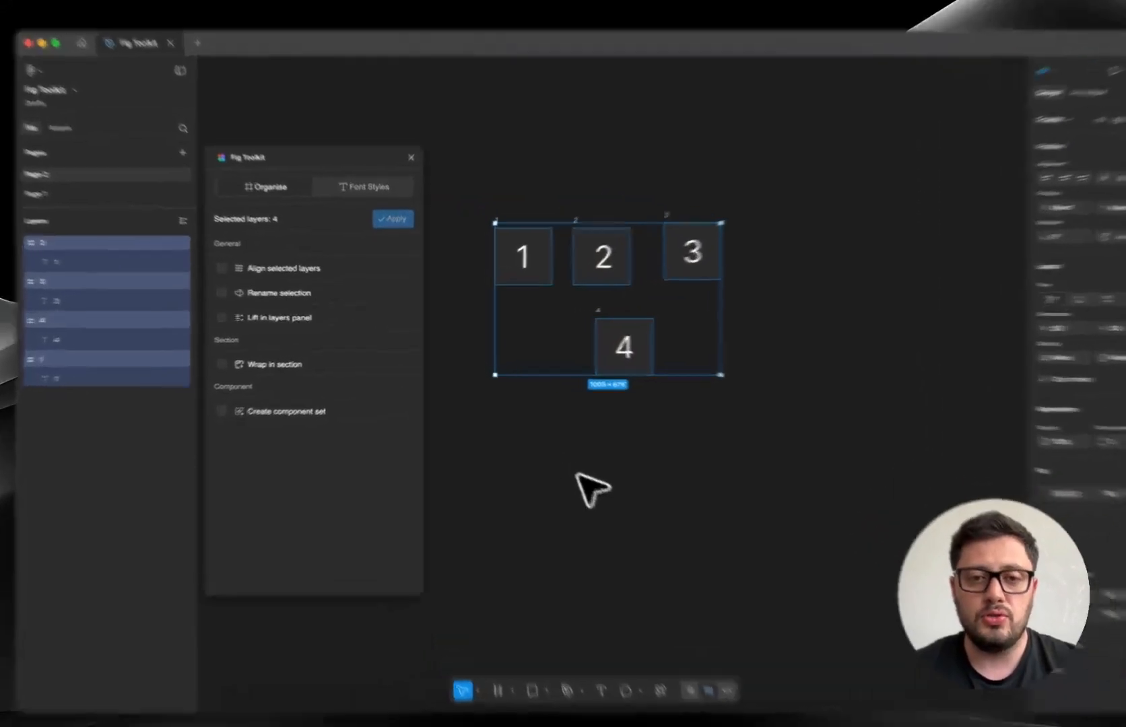
click(560, 462)
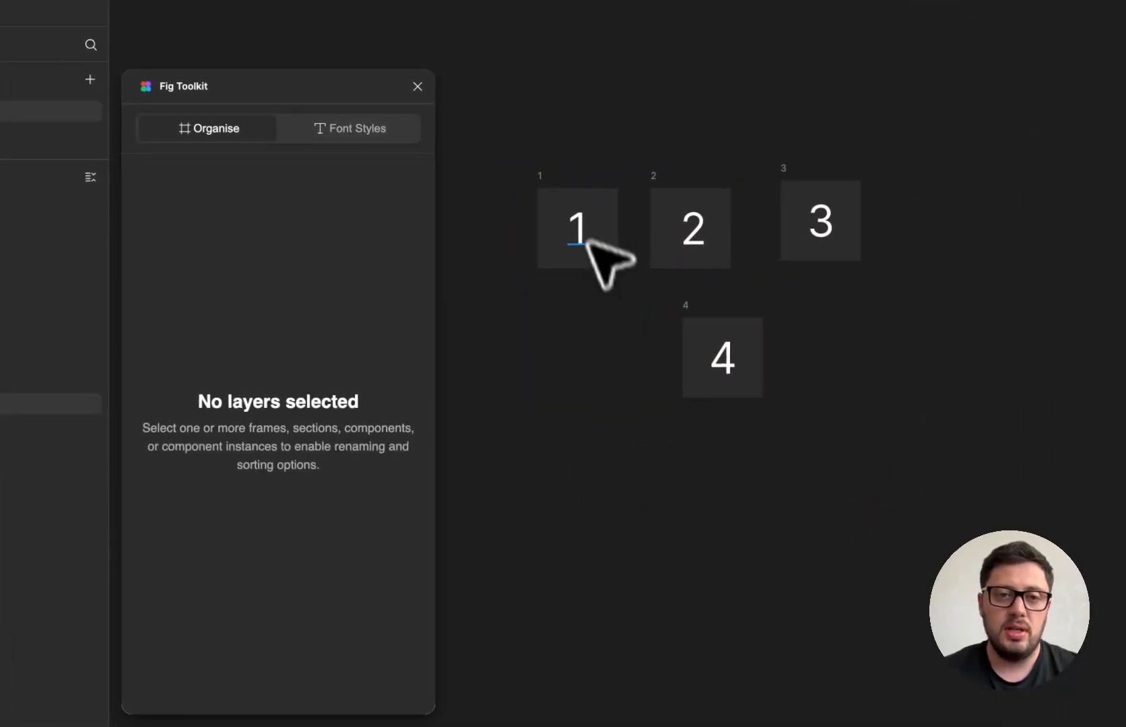
click(505, 269)
drag(542, 181, 550, 441)
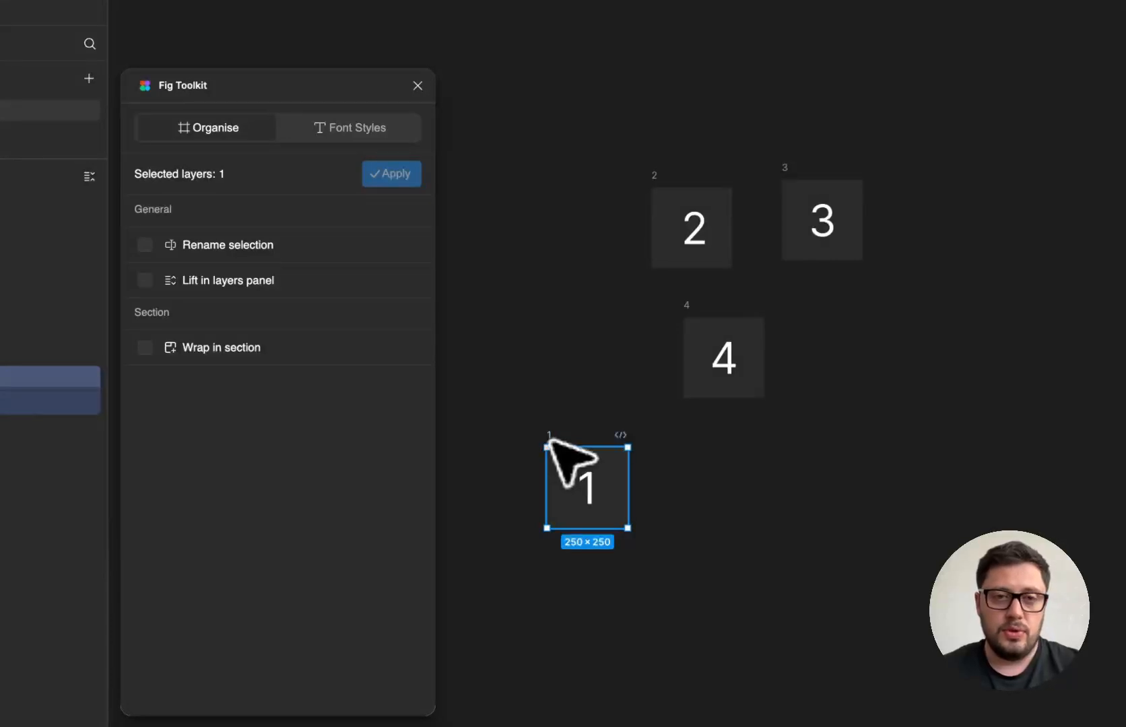
key(ctrl+z)
Step: Duplicate frame 1 into the empty space below the four frames and turn the copy into a component
drag(542, 185, 557, 519)
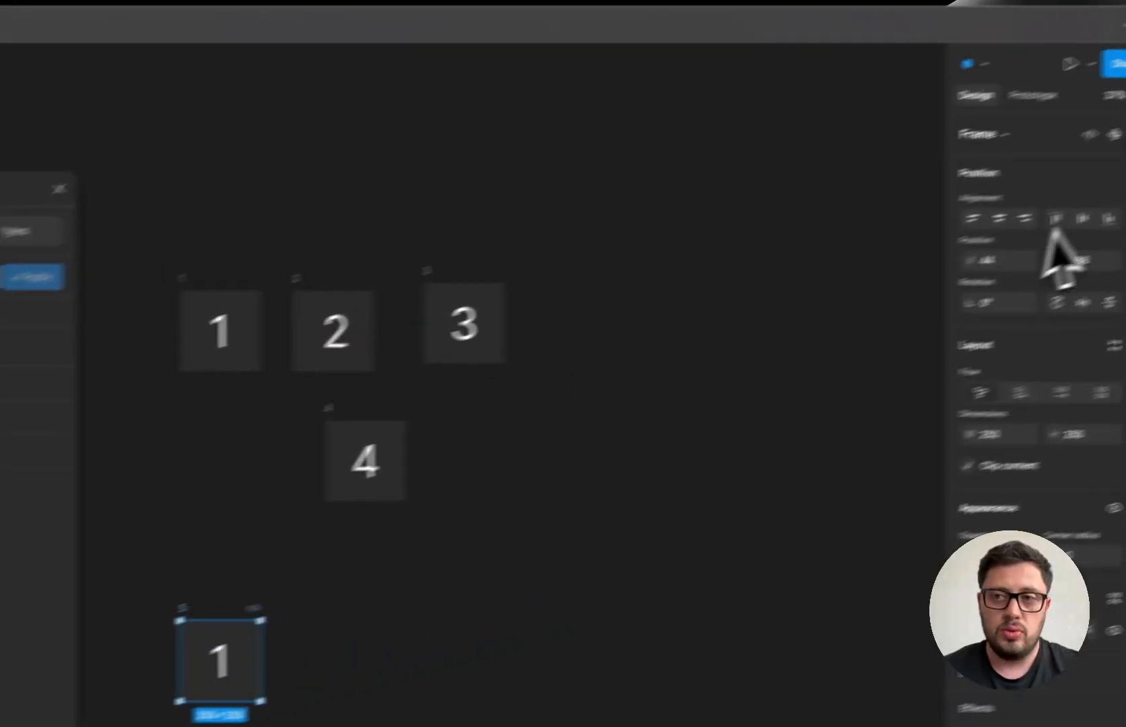
click(1114, 134)
click(330, 668)
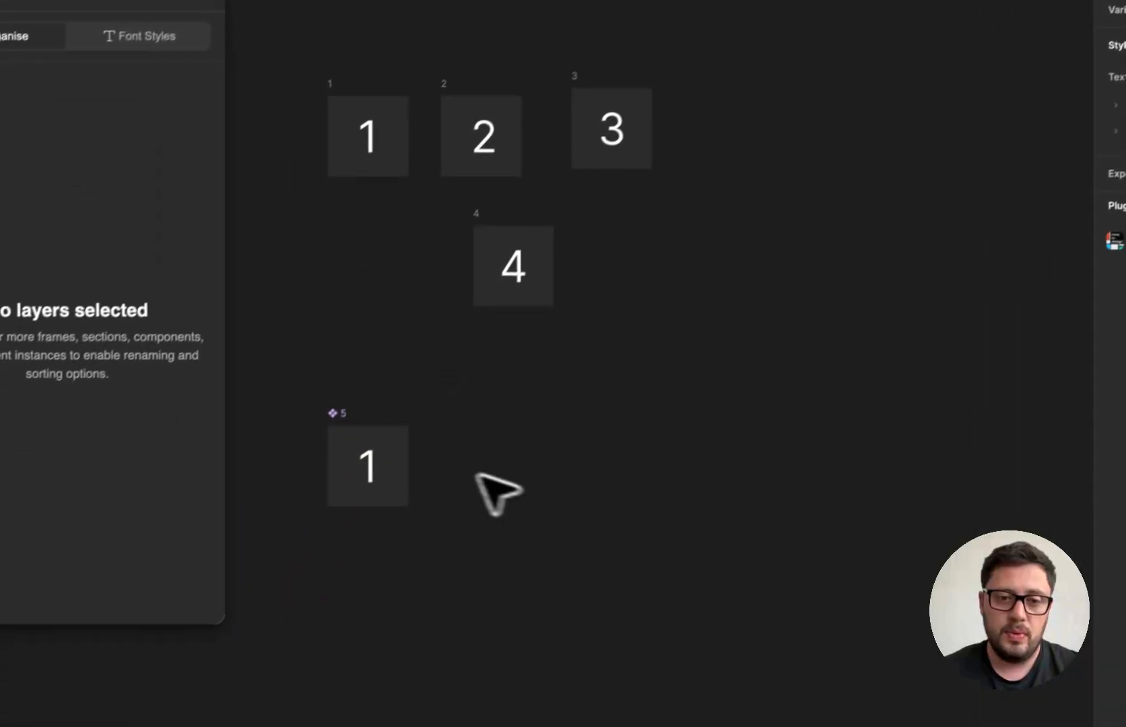
Step: Duplicate the new component as an instance directly to its right, level with it
click(395, 454)
drag(388, 466, 548, 460)
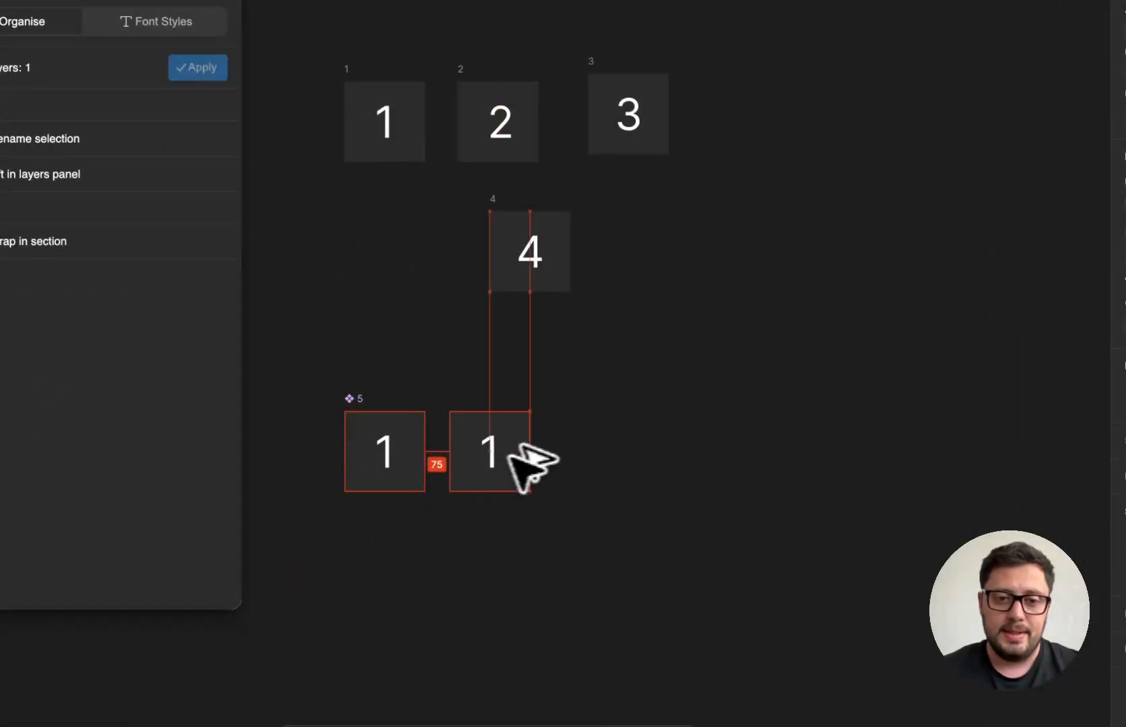
click(576, 308)
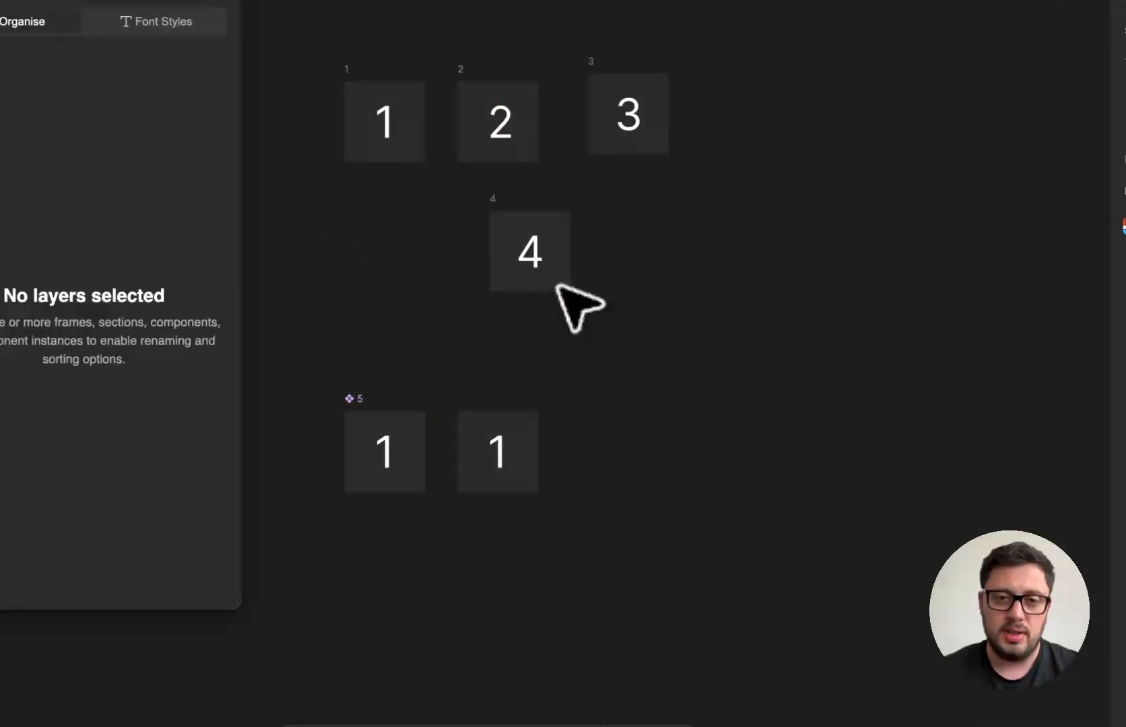
Step: Duplicate frame 4 and line the copy up to the right of the instance in the lower row
click(503, 200)
drag(515, 229, 598, 390)
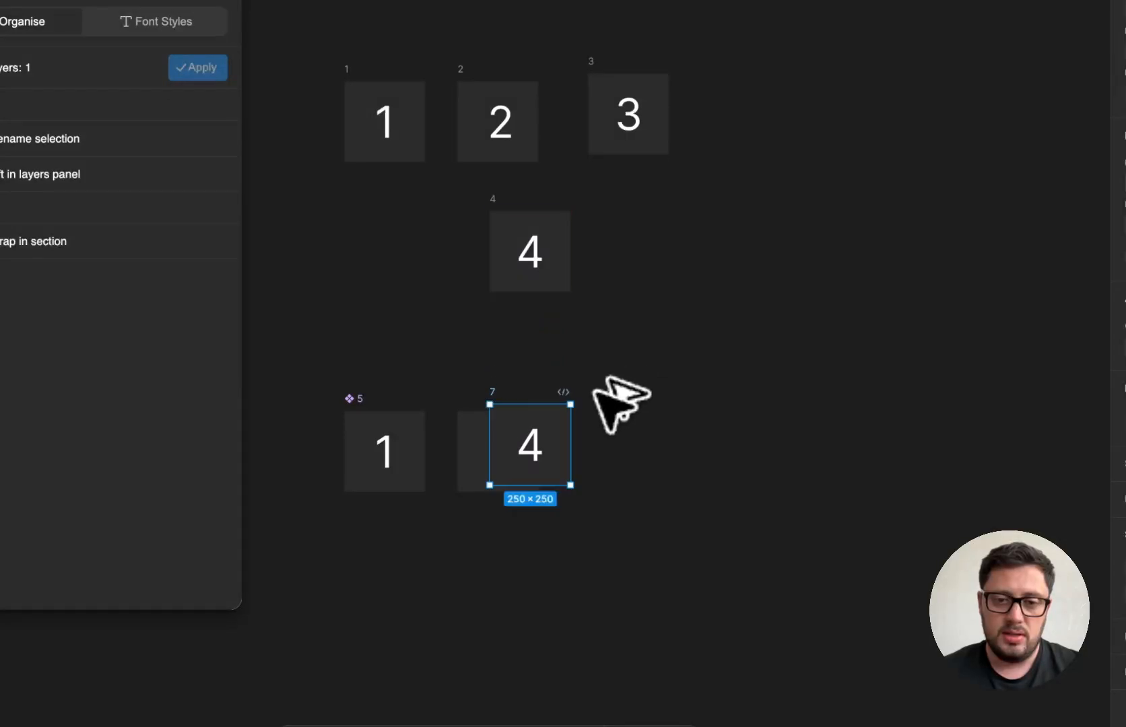
drag(515, 397, 558, 403)
click(566, 398)
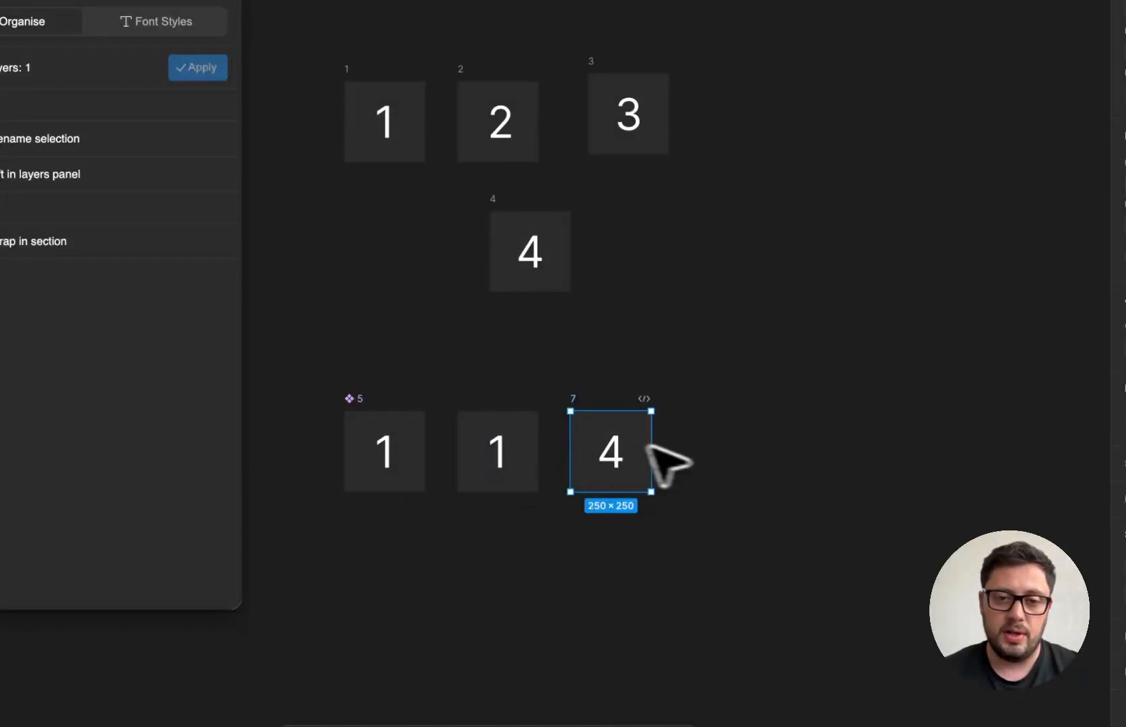
Step: Create a component set named "Test" with 100 px padding from the three lower-row items using Fig Toolkit, and check its variants
click(680, 461)
drag(698, 561, 316, 381)
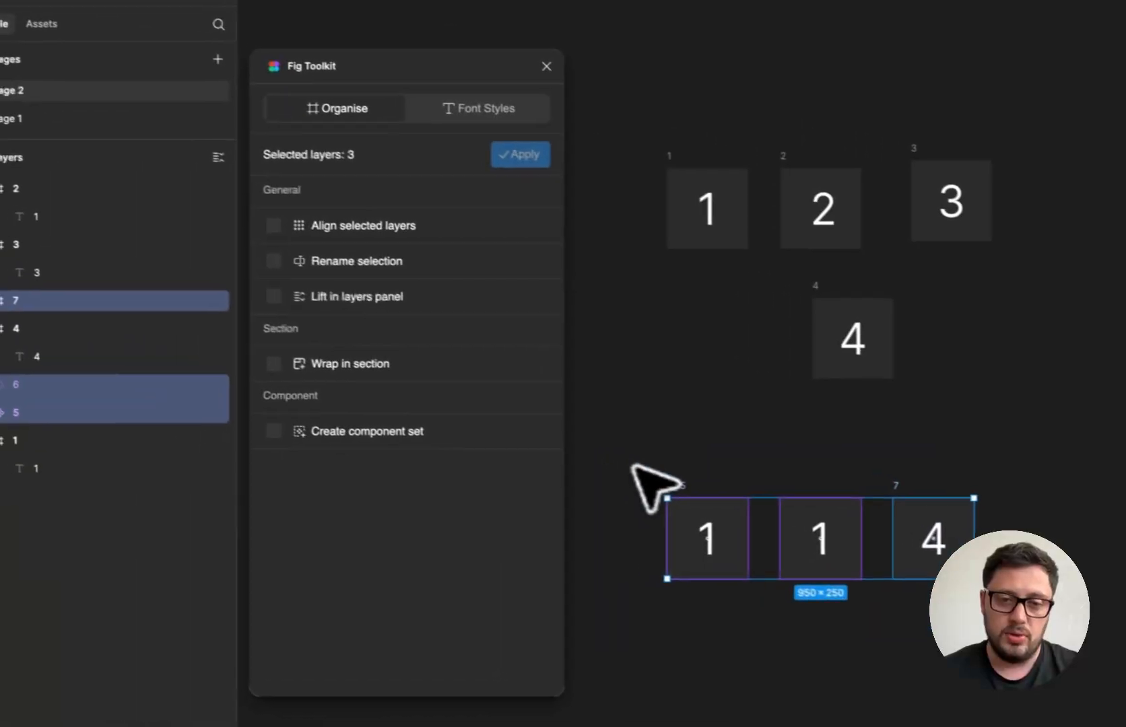
click(390, 439)
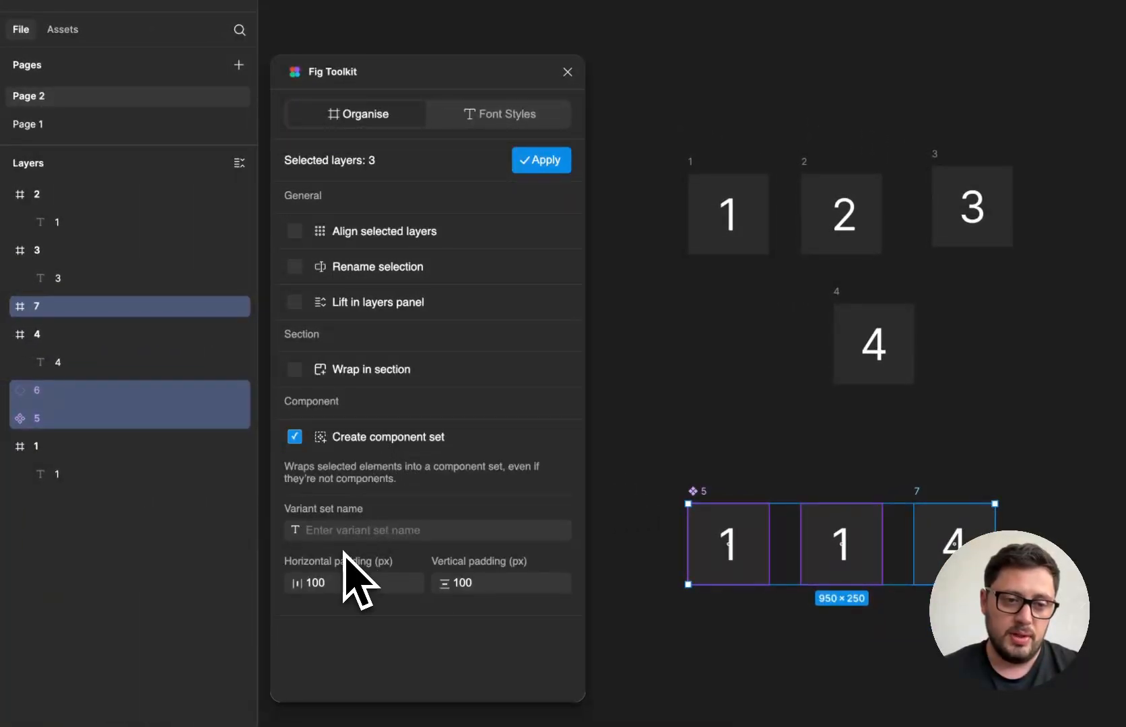
click(364, 532)
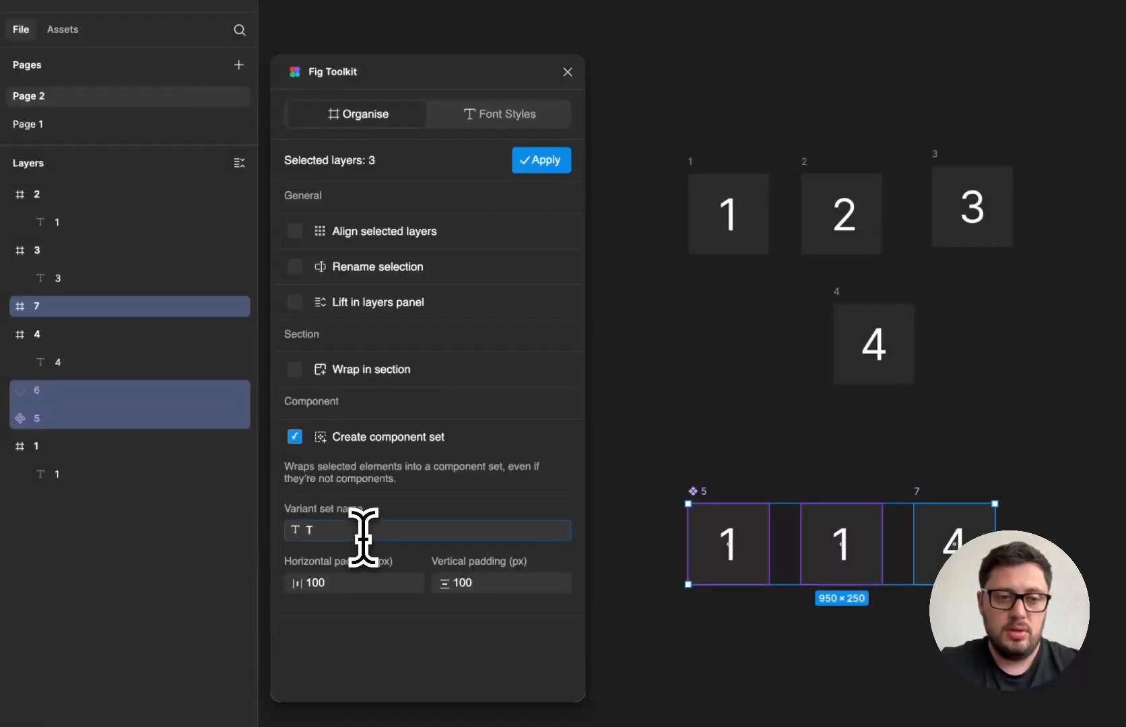
click(557, 168)
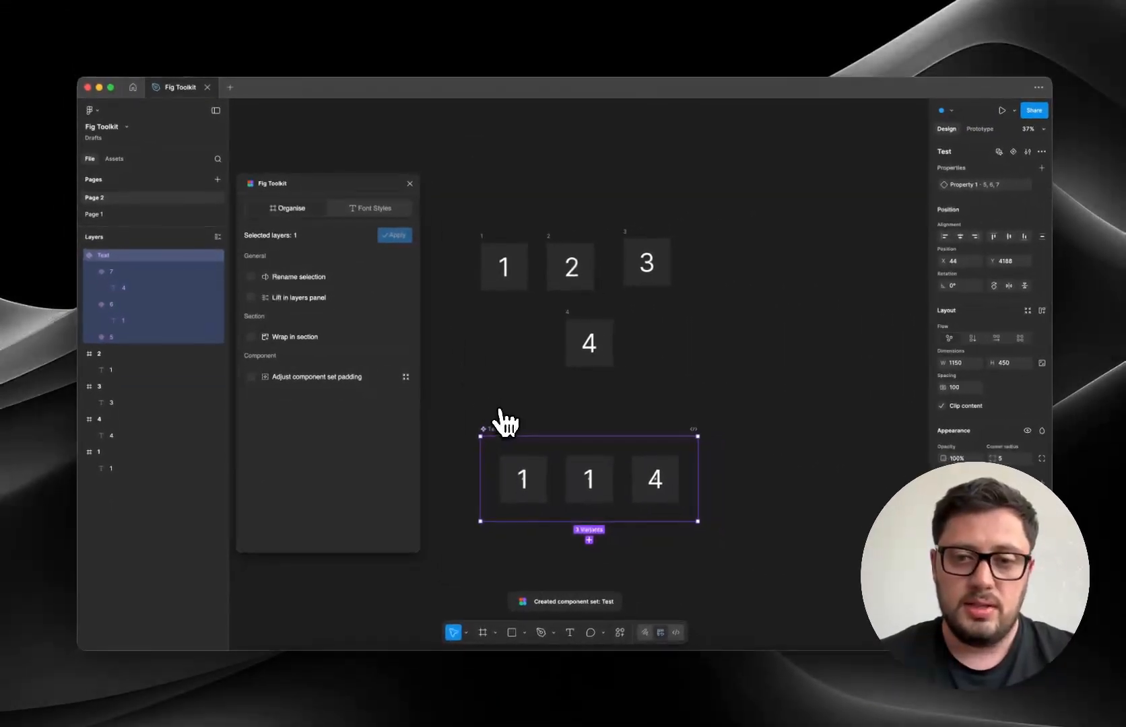
click(530, 472)
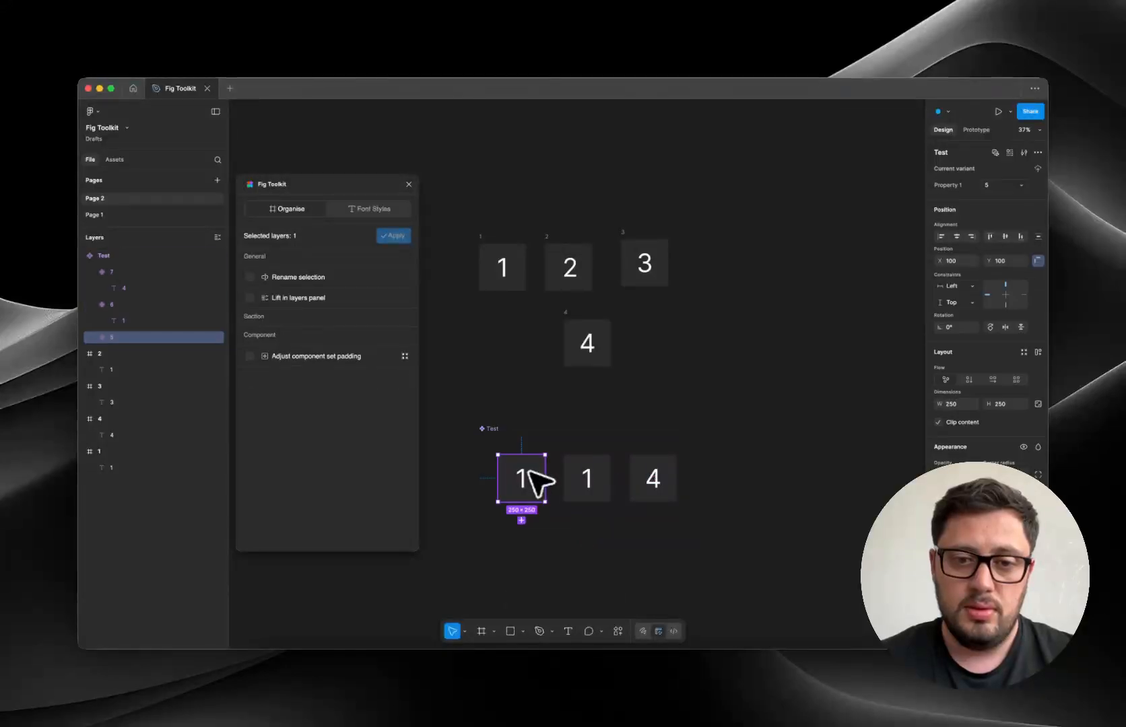
click(575, 468)
click(650, 478)
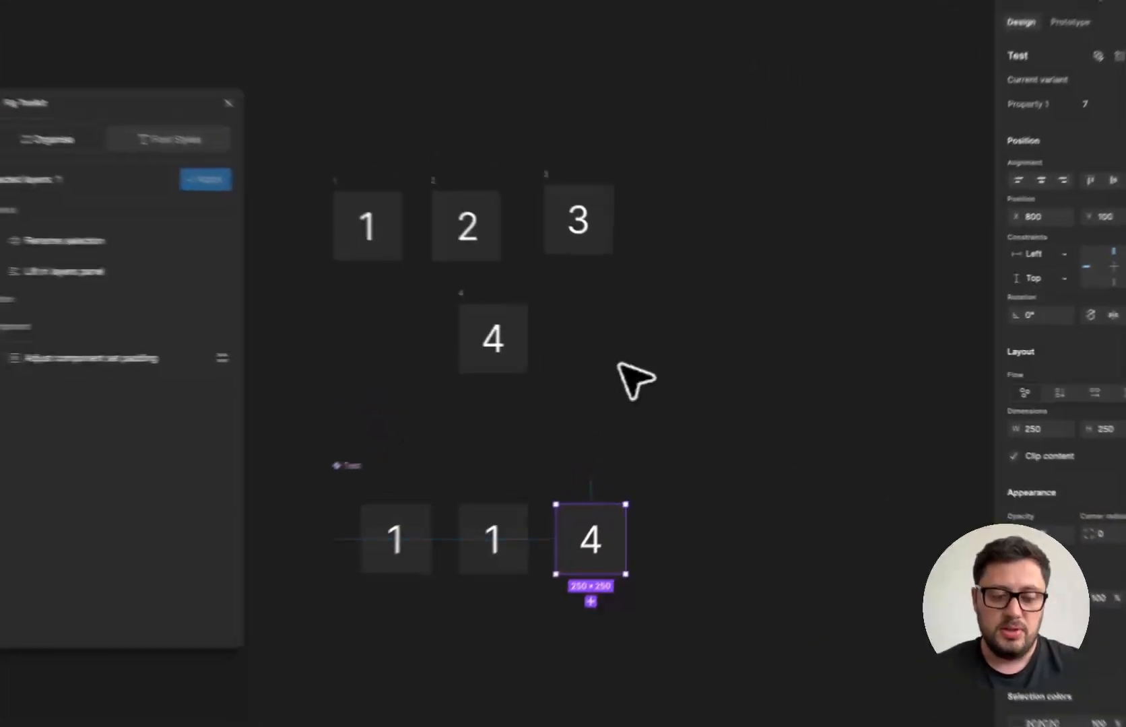
Step: Undo the creation of the Test component set so the three lower-row items are separate again
click(670, 362)
key(super+z)
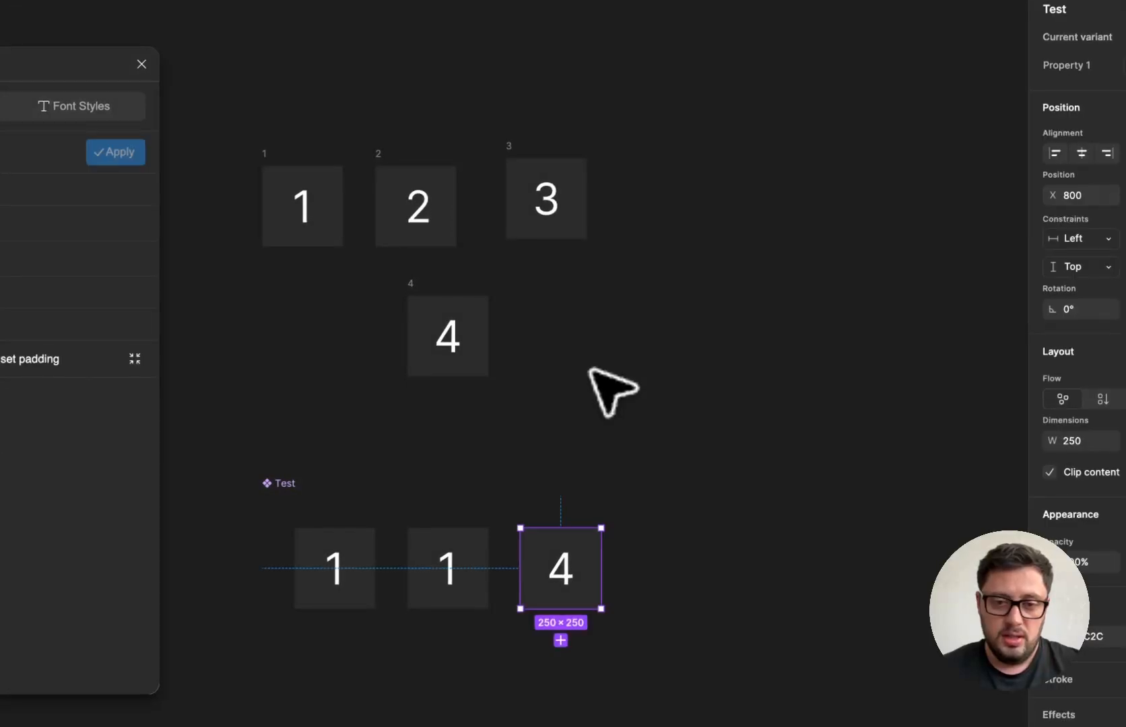
key(super+z)
key(super+z)
key(super+z)
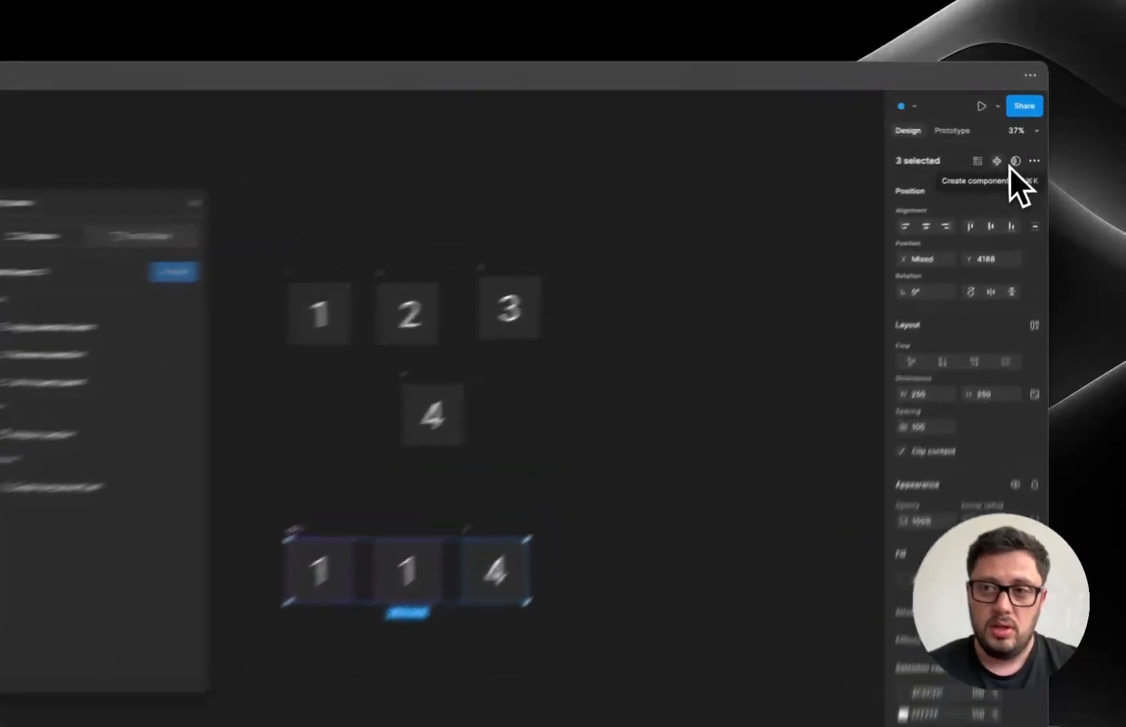
Step: Try the built-in component creation on the three selected lower-row items and undo it
click(1009, 166)
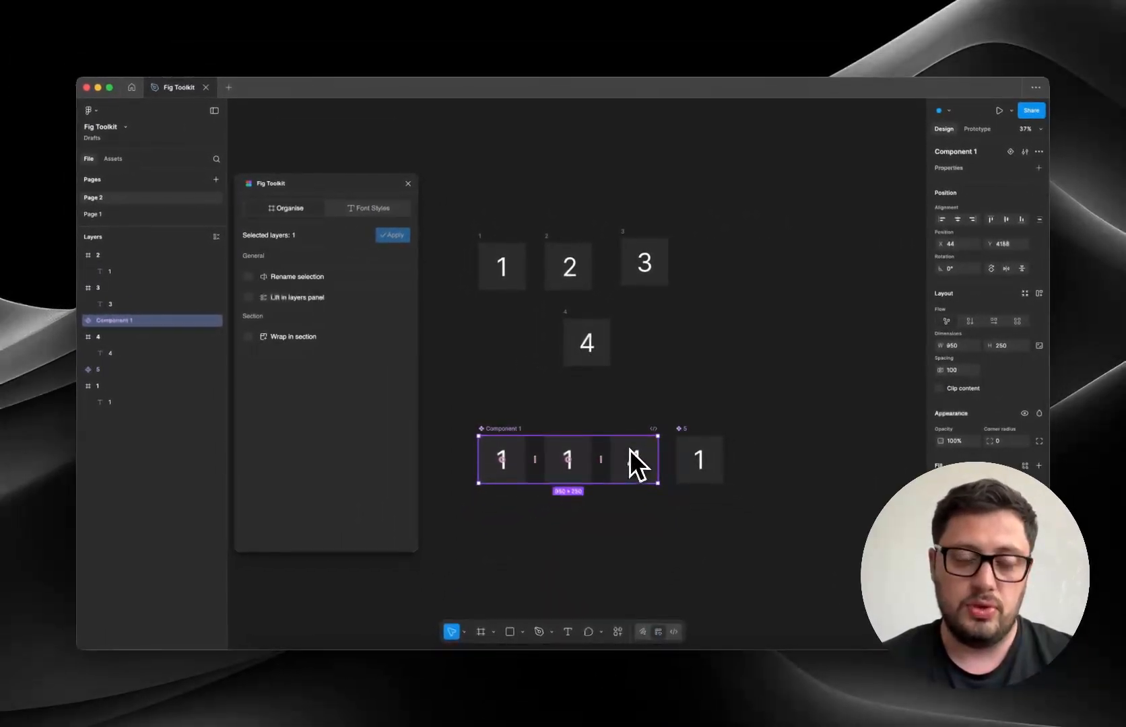
key(ctrl+z)
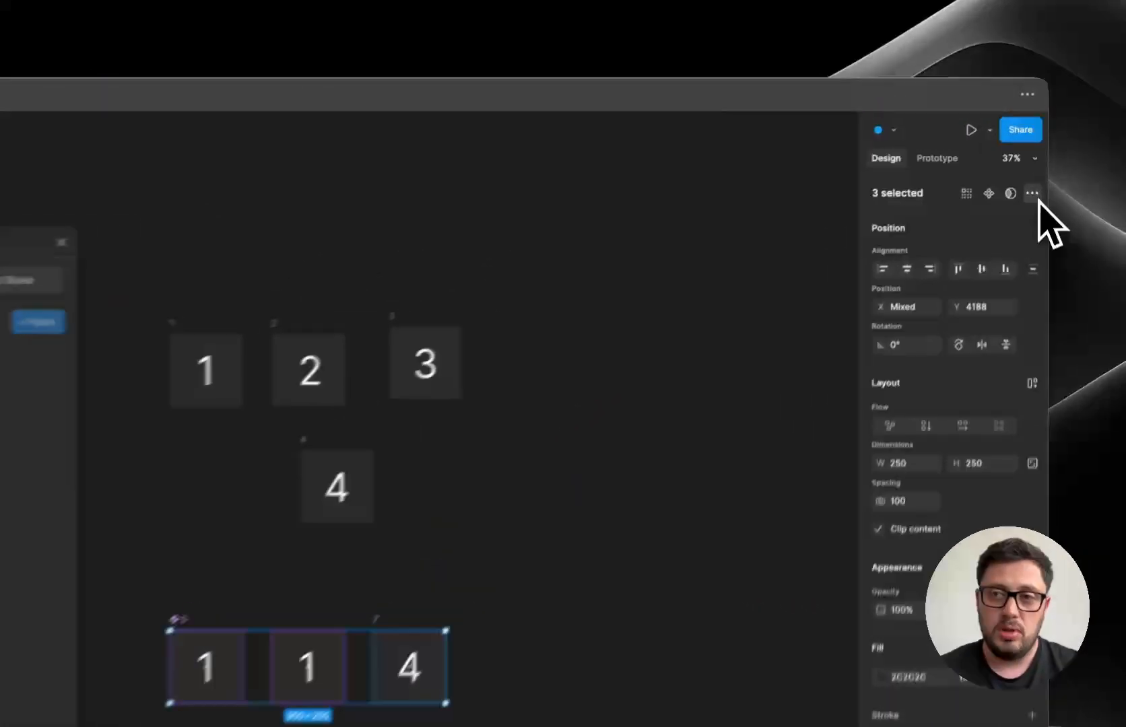
click(1037, 152)
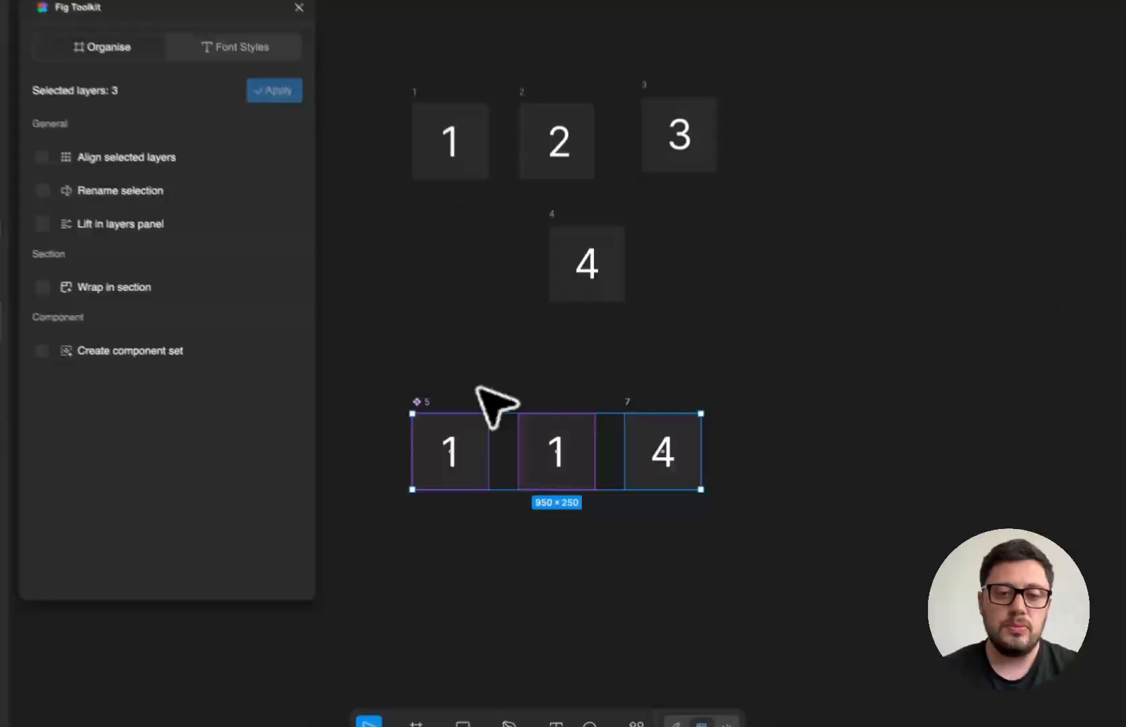
Step: Delete the component, its instance and the frame 4 copy in the lower row
click(476, 413)
drag(383, 371, 759, 573)
key(Delete)
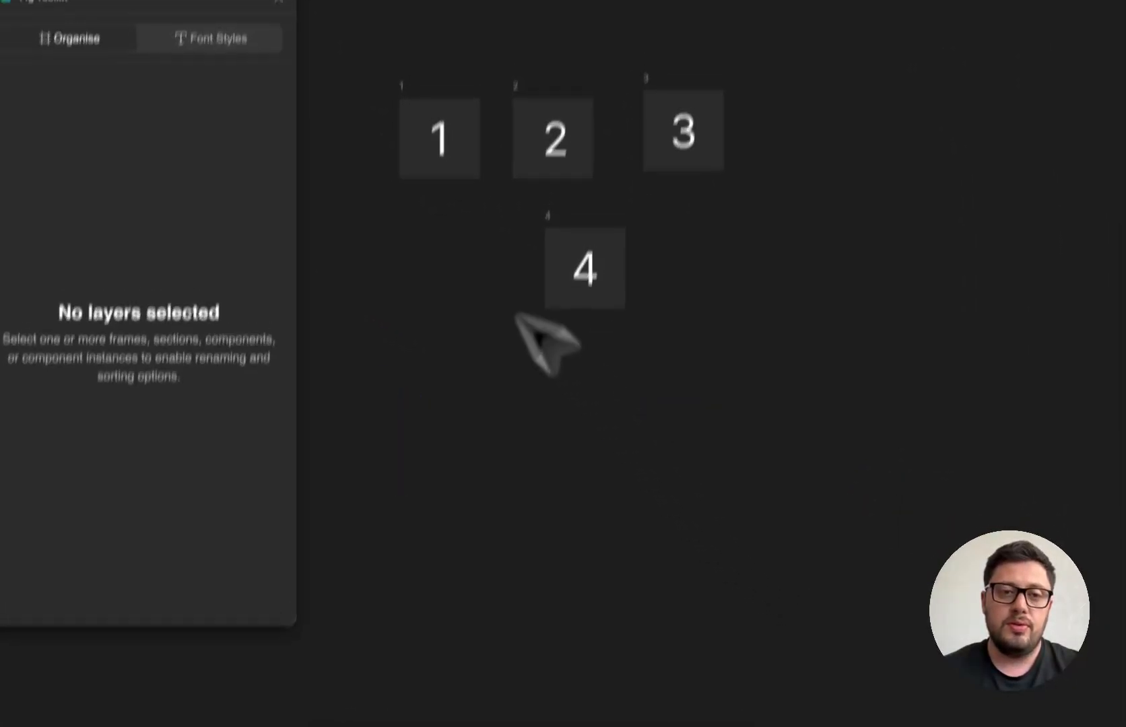
Step: Select the four numbered frames and enable alignment by left edges with 100 px horizontal and vertical gaps
drag(354, 2, 424, 55)
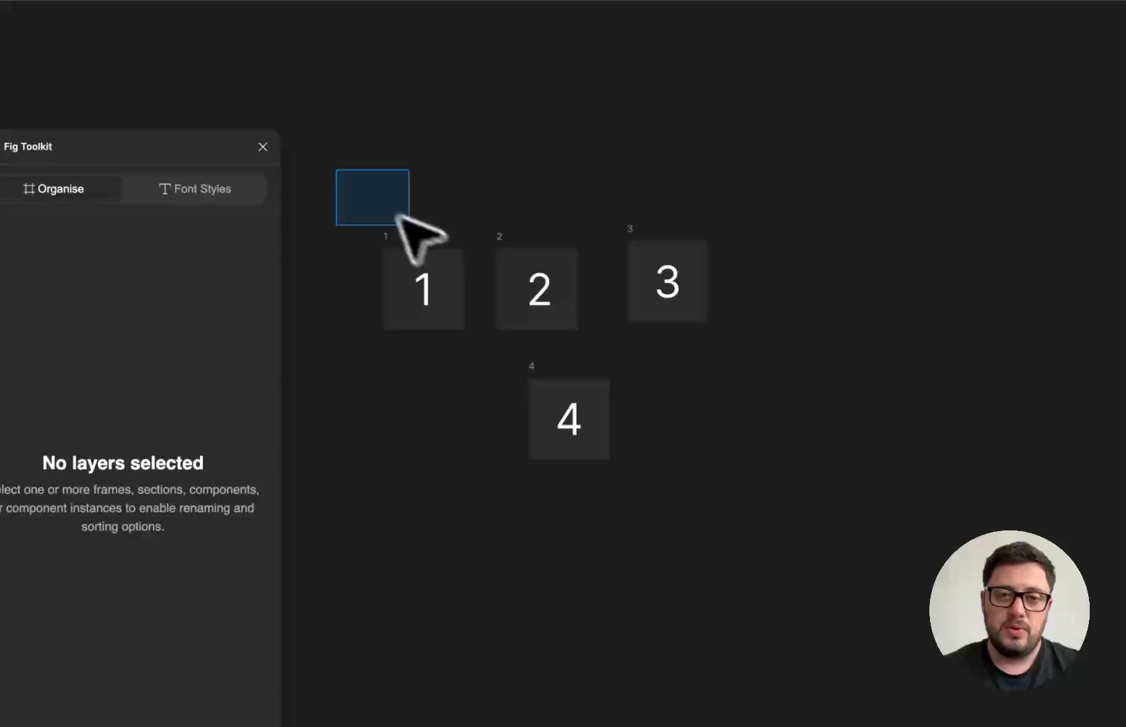
drag(407, 223, 806, 521)
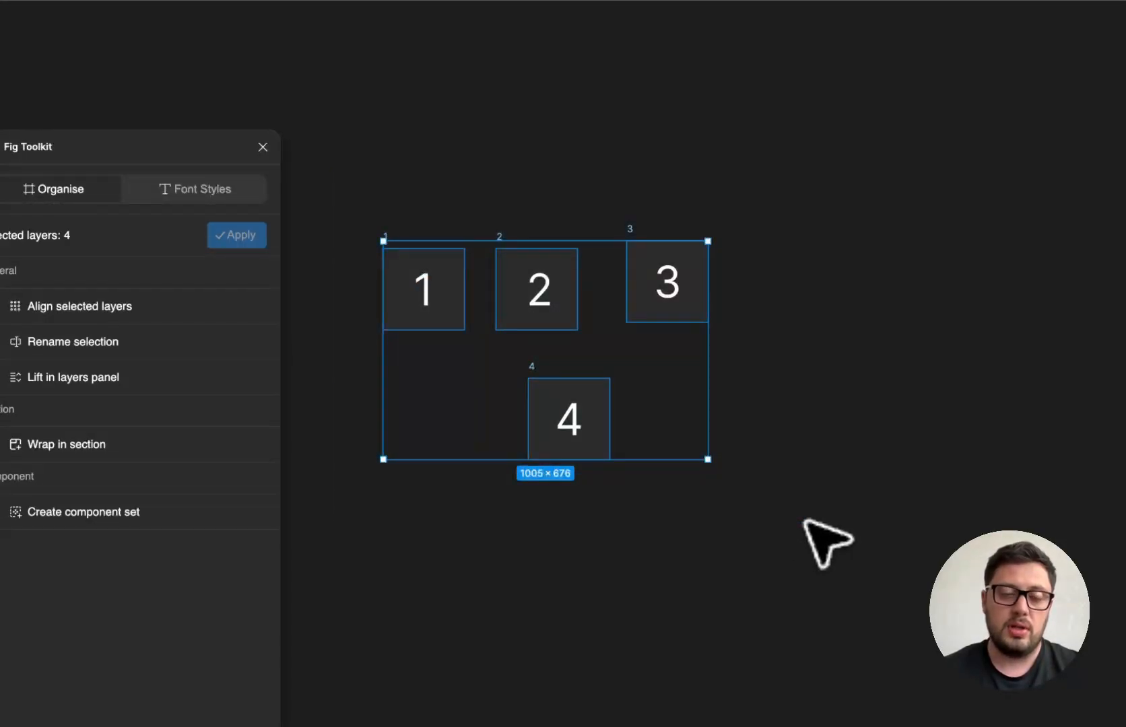
click(113, 307)
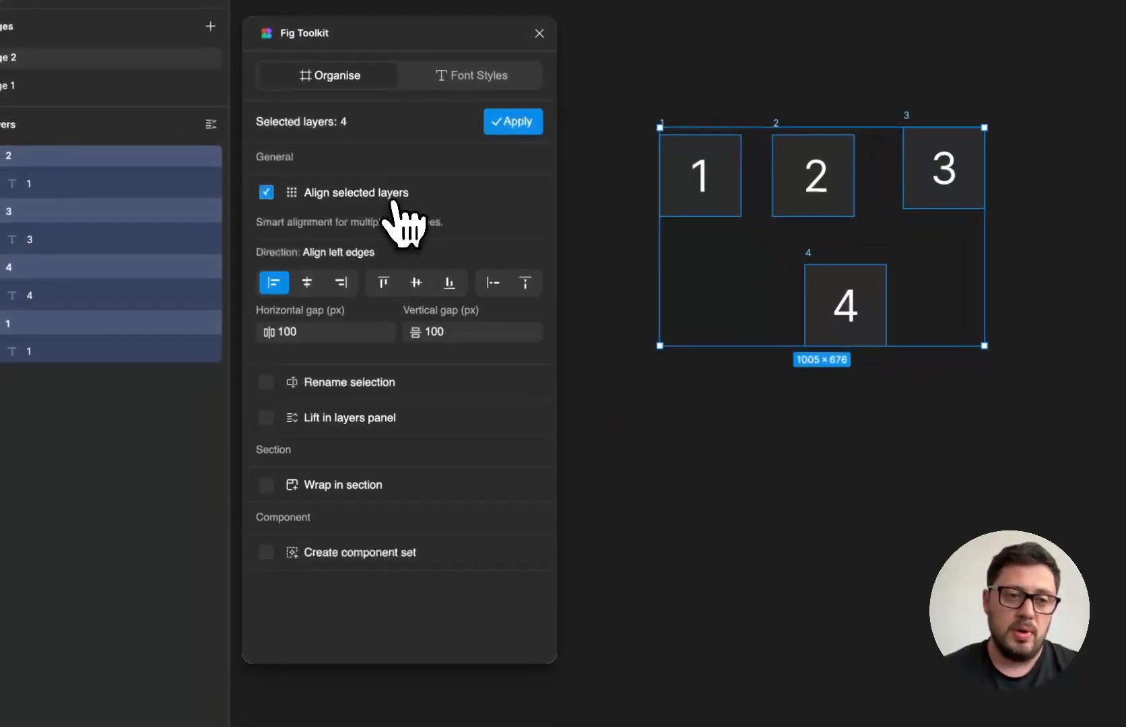
Step: Enable renaming with prefix "Test", start number 1 and left-to-right direction, plus lifting the selection in the layers panel
click(315, 382)
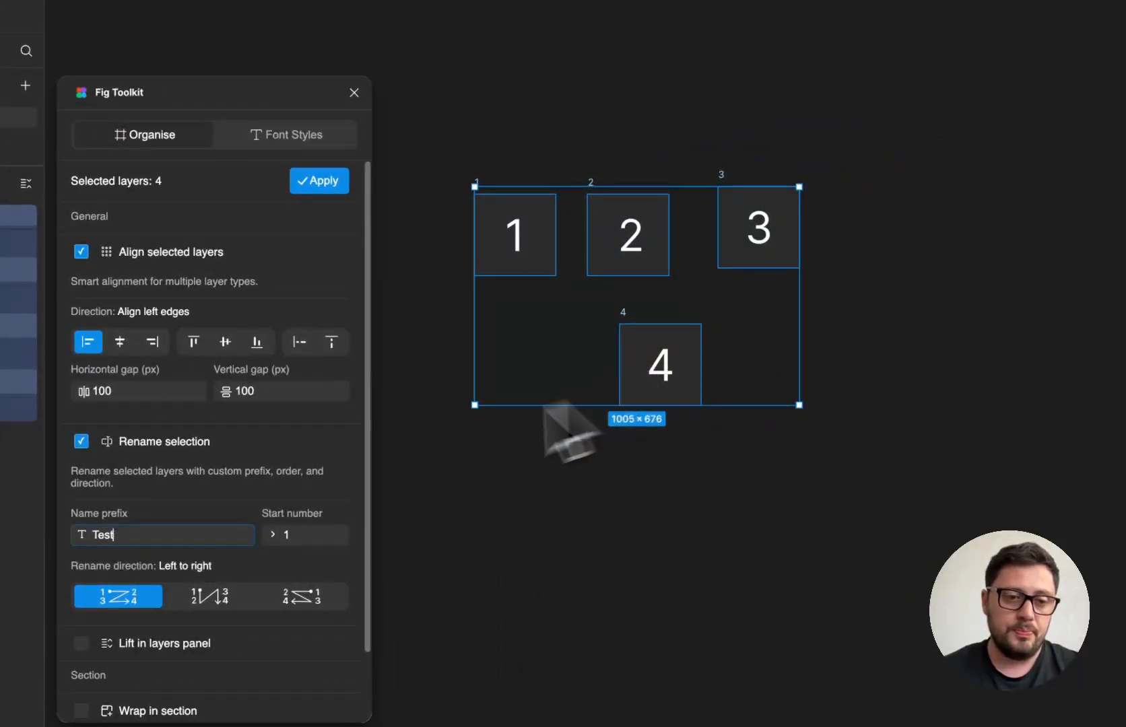
scroll(499, 352, down, 2)
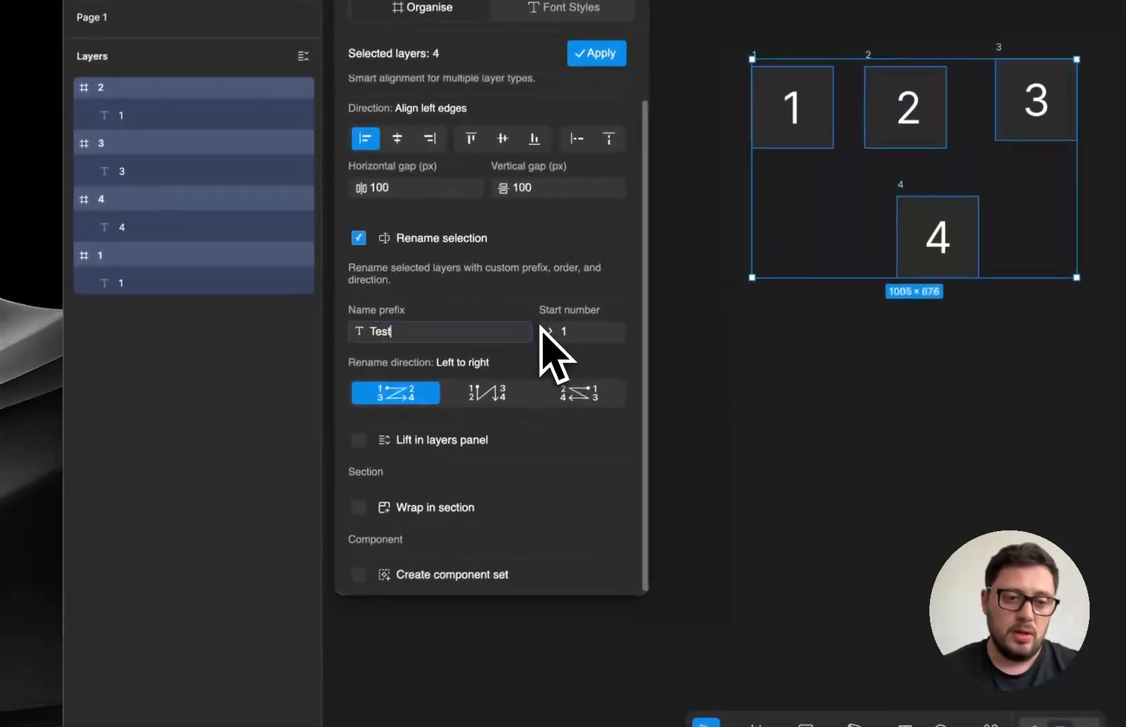
click(412, 447)
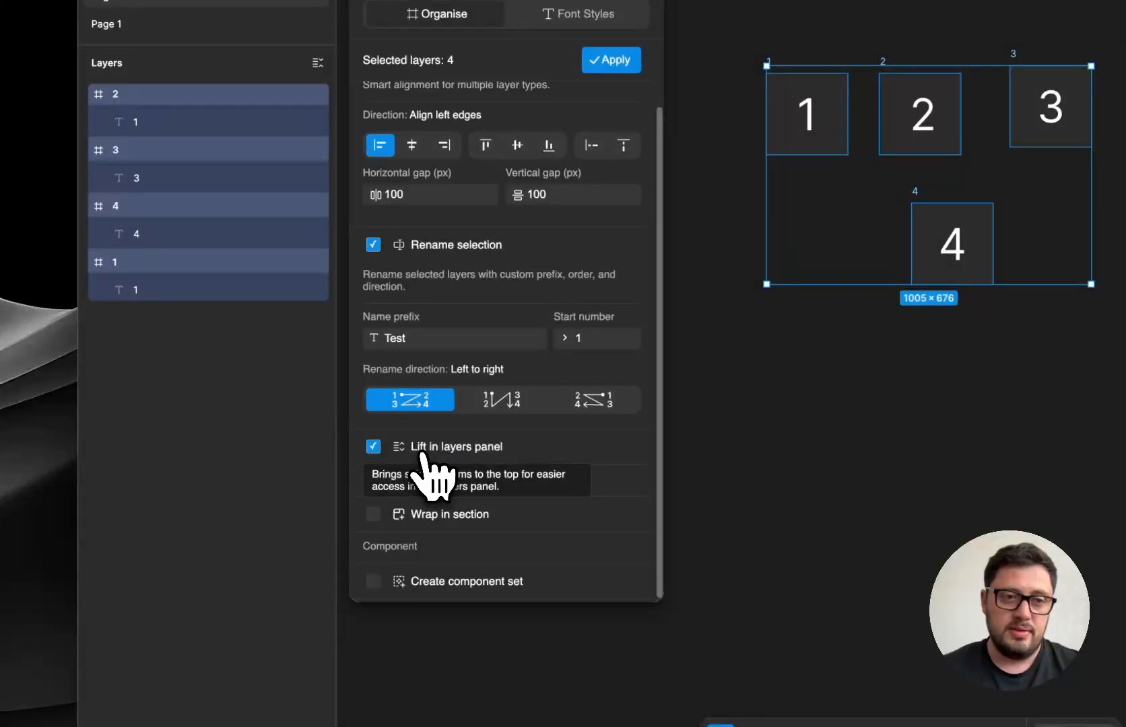
Step: Enable wrapping in a section named "Section" with 200 px horizontal and 300 px vertical padding
scroll(487, 313, down, 2)
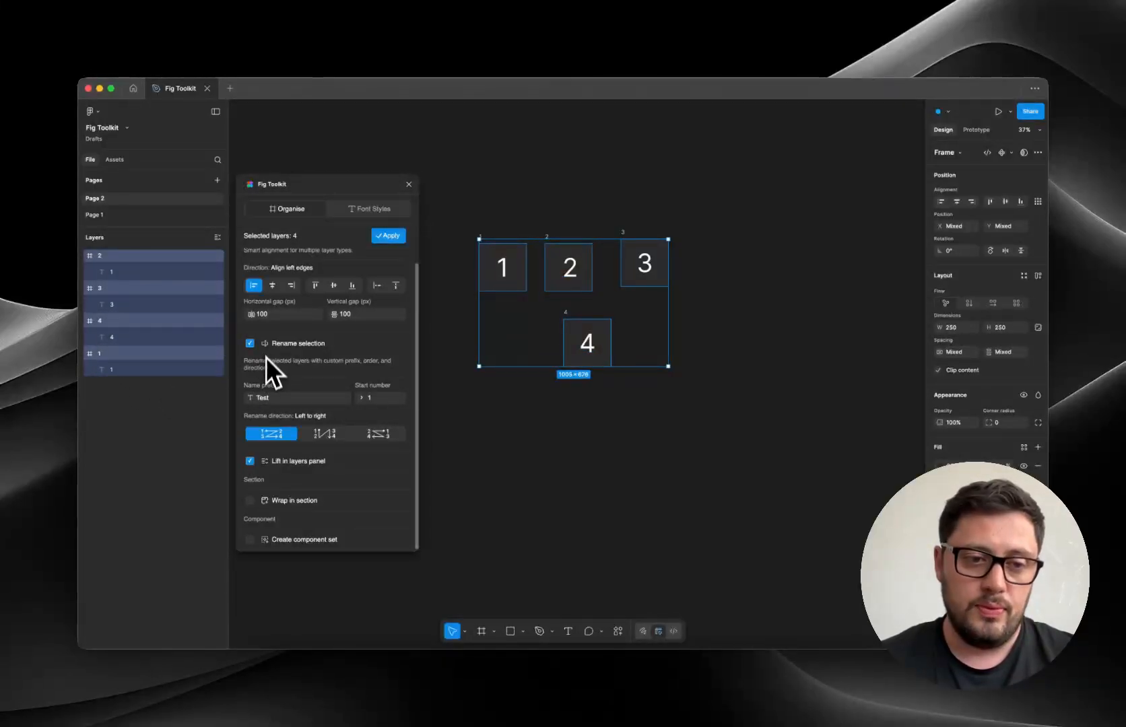
click(290, 501)
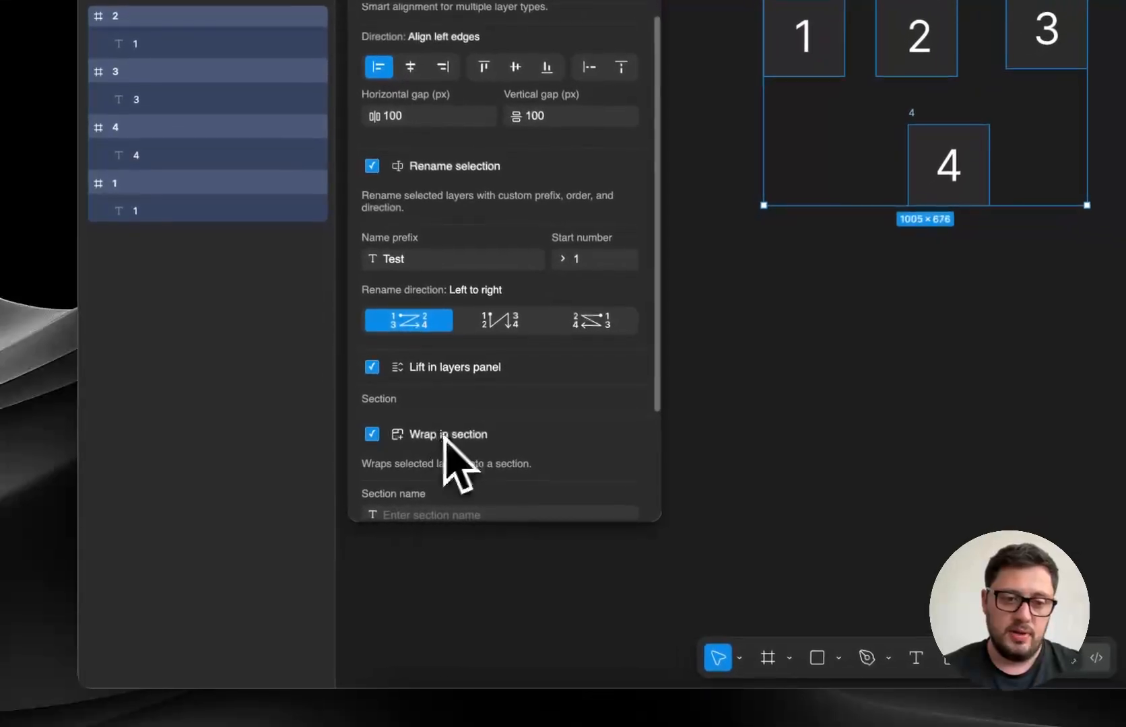
scroll(441, 465, down, 3)
click(467, 411)
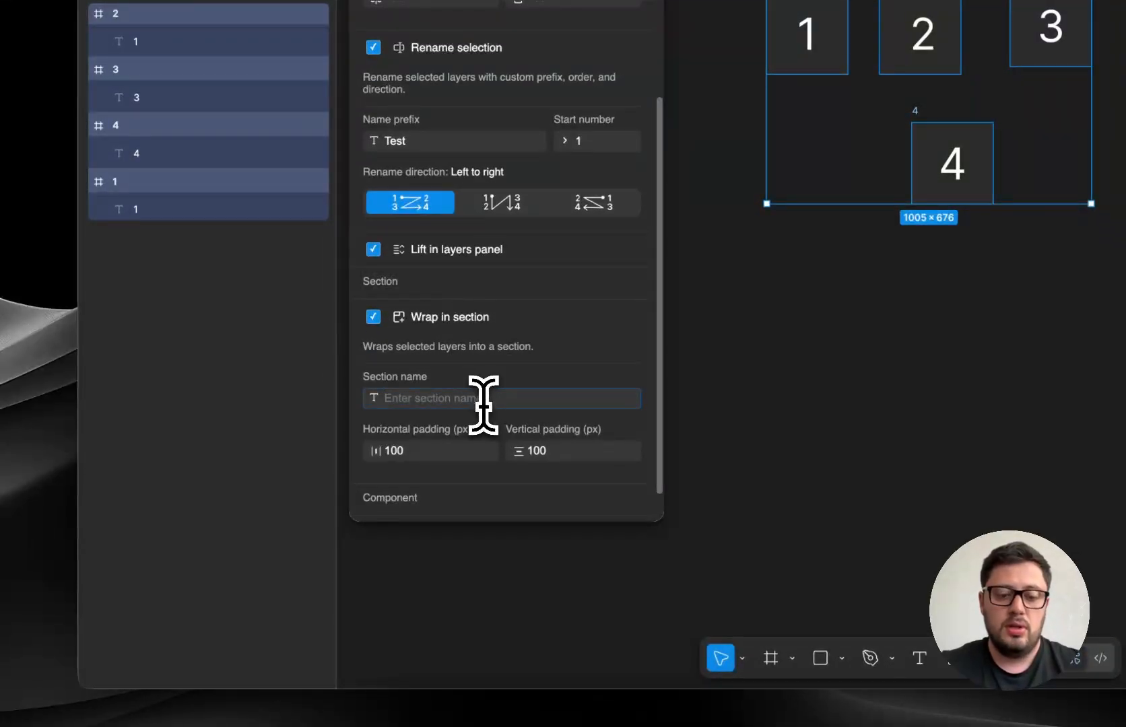
text(Section)
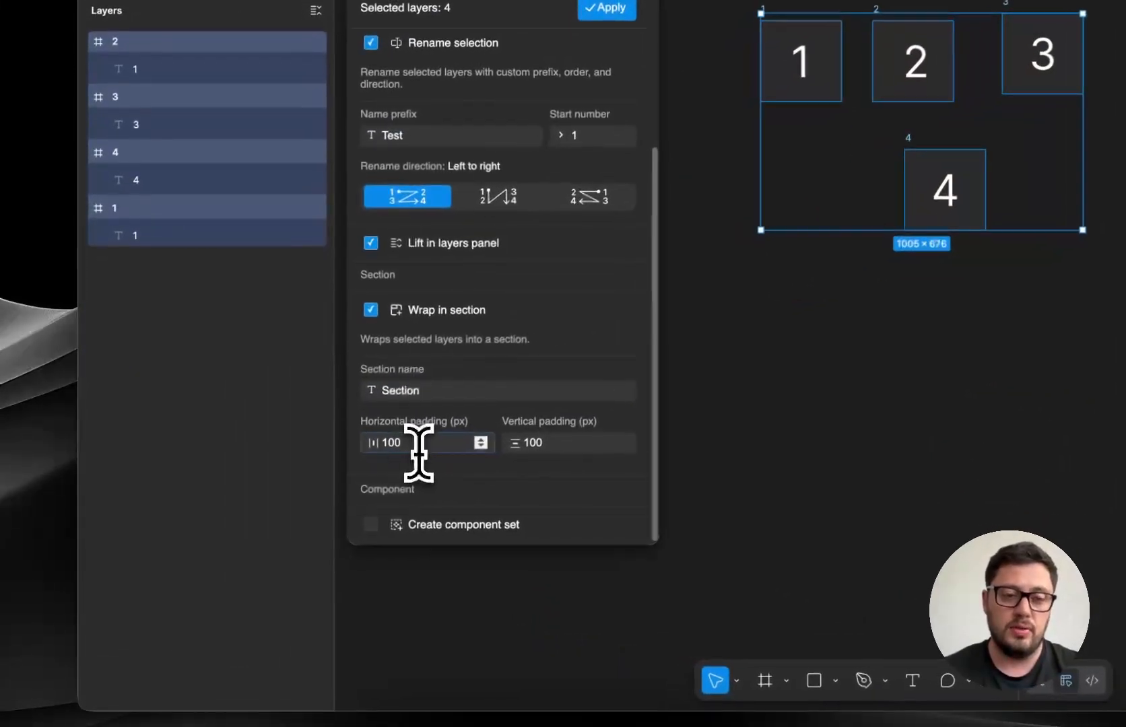
click(418, 450)
text(2)
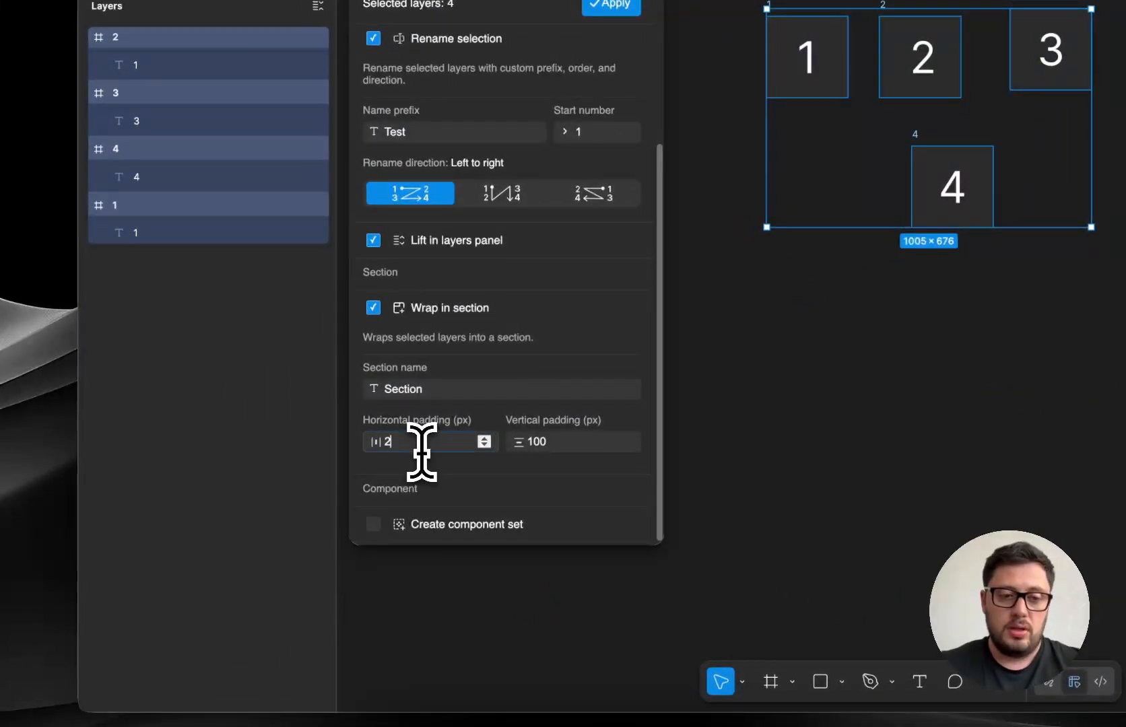
drag(531, 446, 519, 447)
text(3)
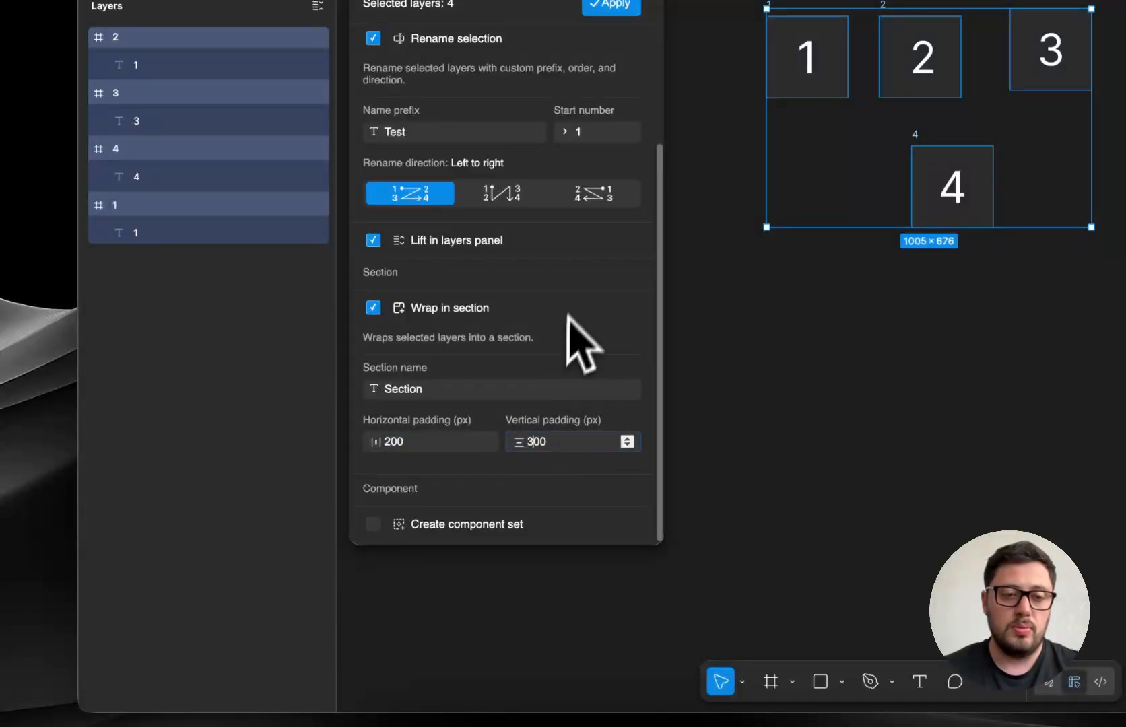
Step: Add a component set named "Test" with 60 px horizontal and 100 px vertical padding, and apply all the enabled options
click(373, 524)
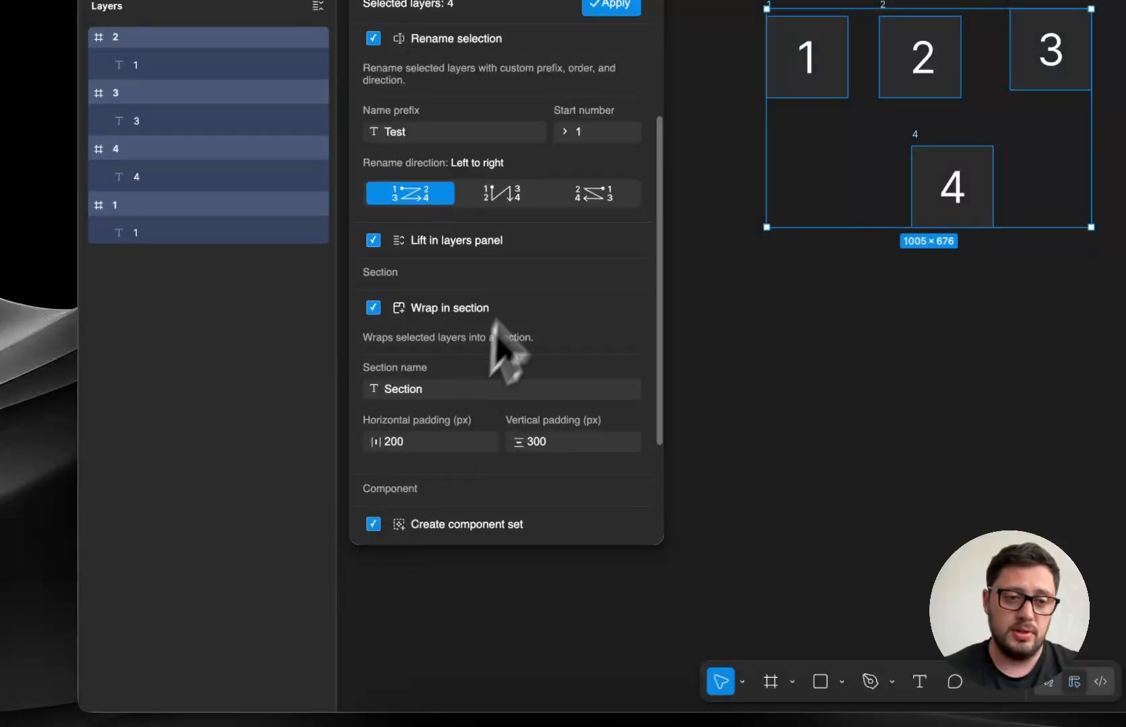
scroll(518, 316, down, 3)
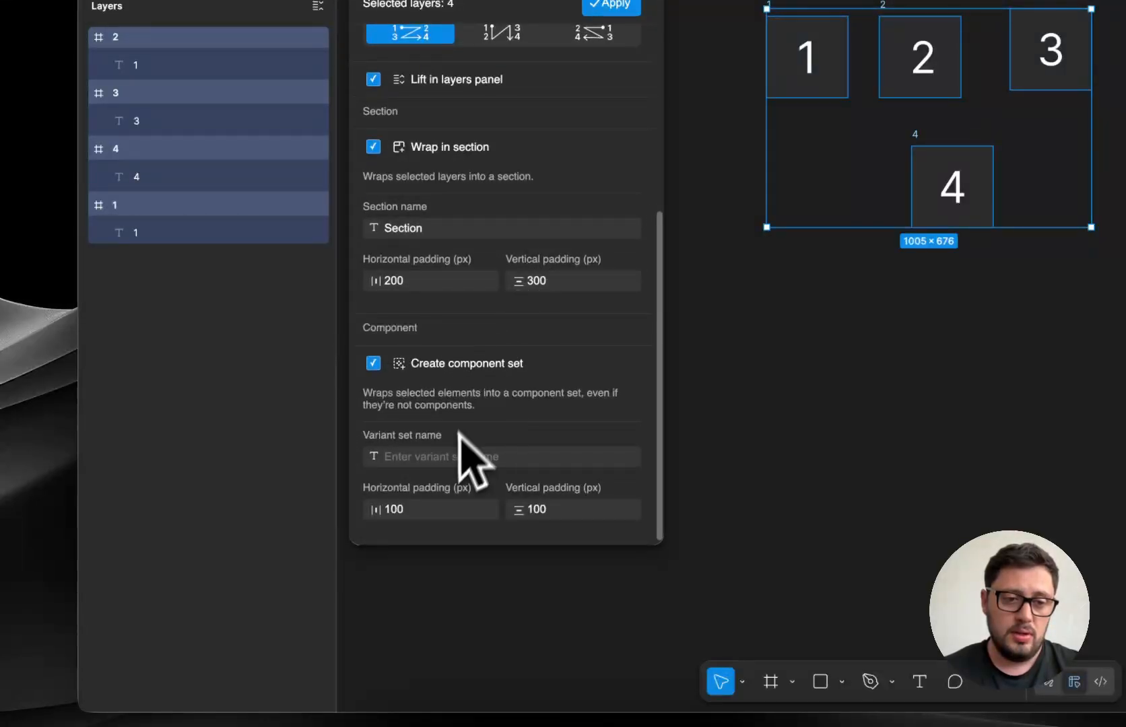
click(448, 458)
text(Test)
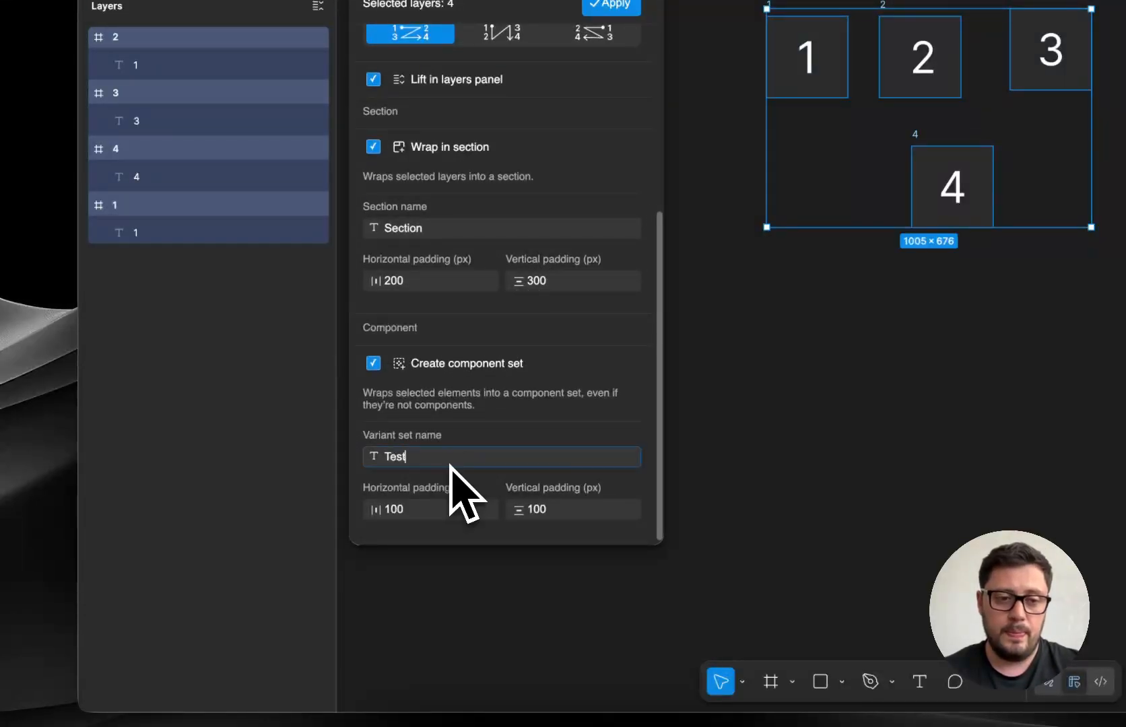
click(433, 516)
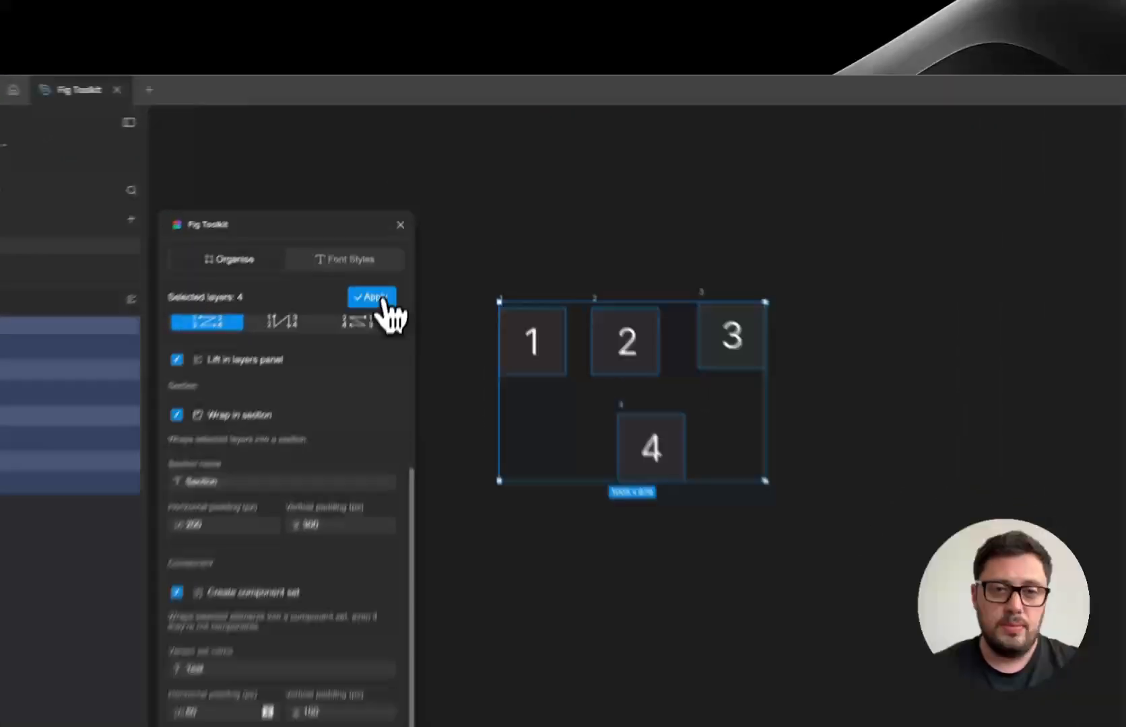
click(396, 236)
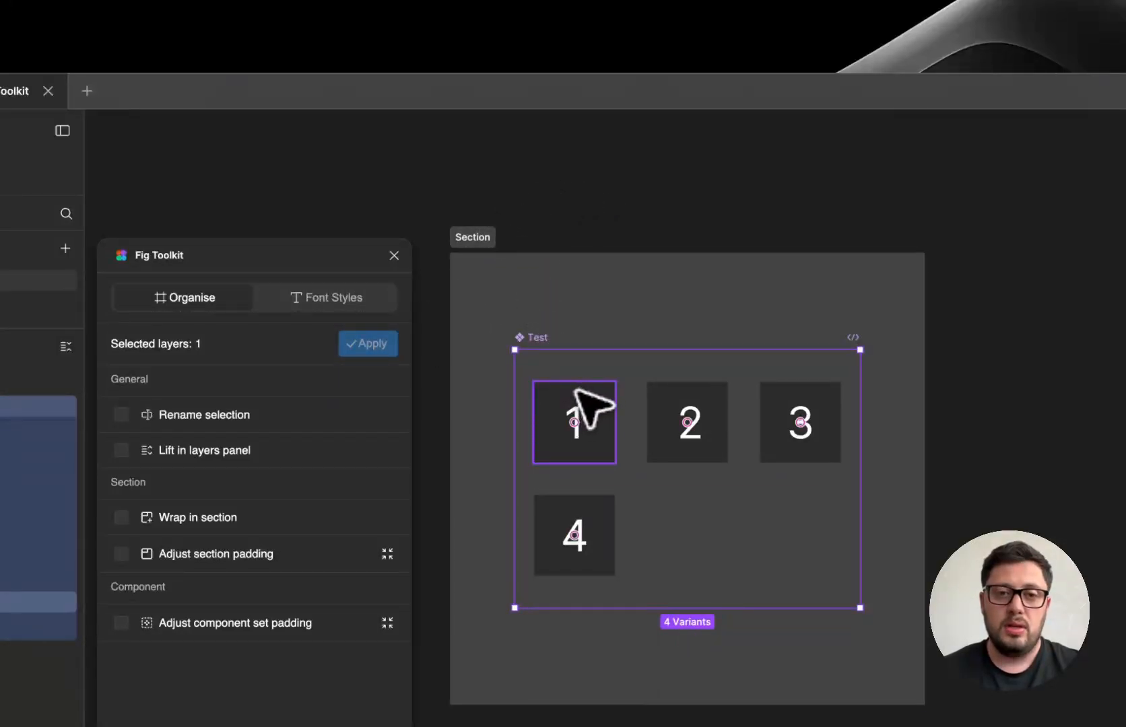
Step: Inspect variants 1 to 4 in the Test component set one by one, then clear the selection
click(584, 405)
click(667, 411)
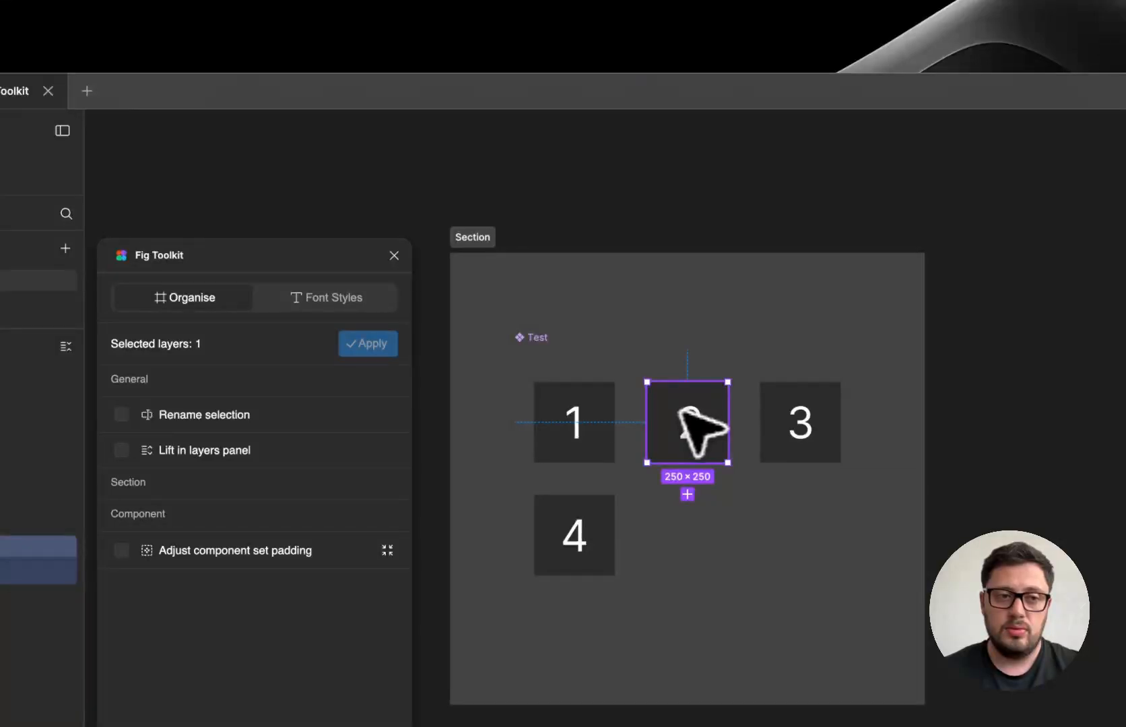
click(774, 412)
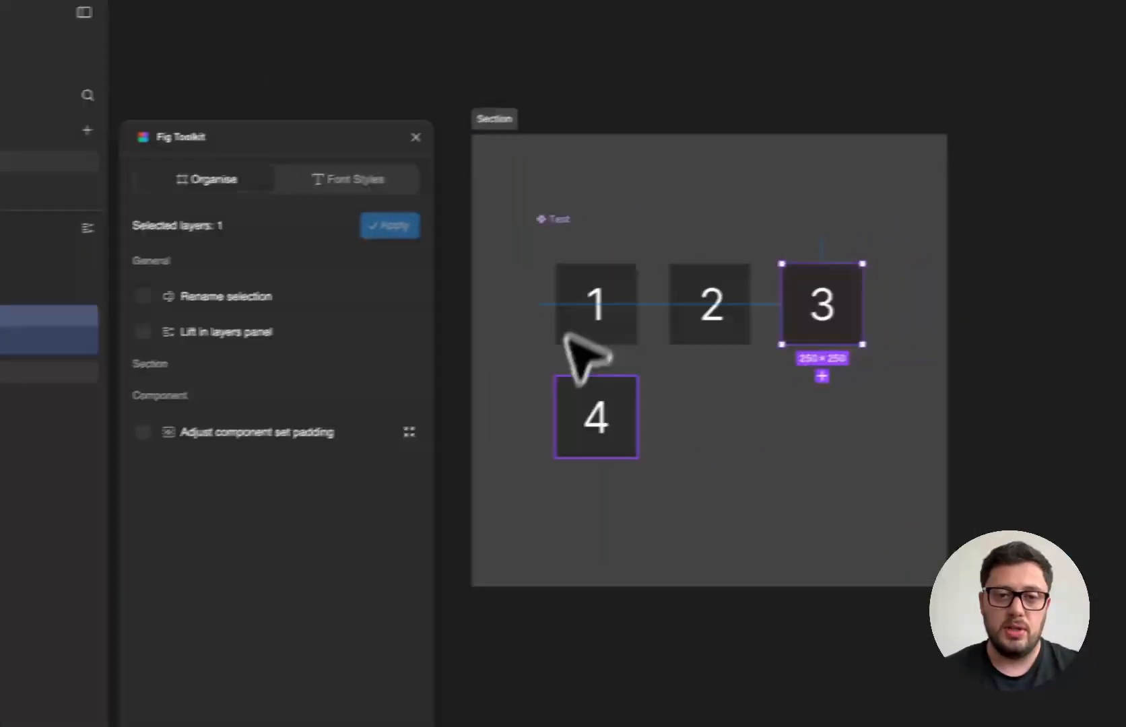
click(811, 367)
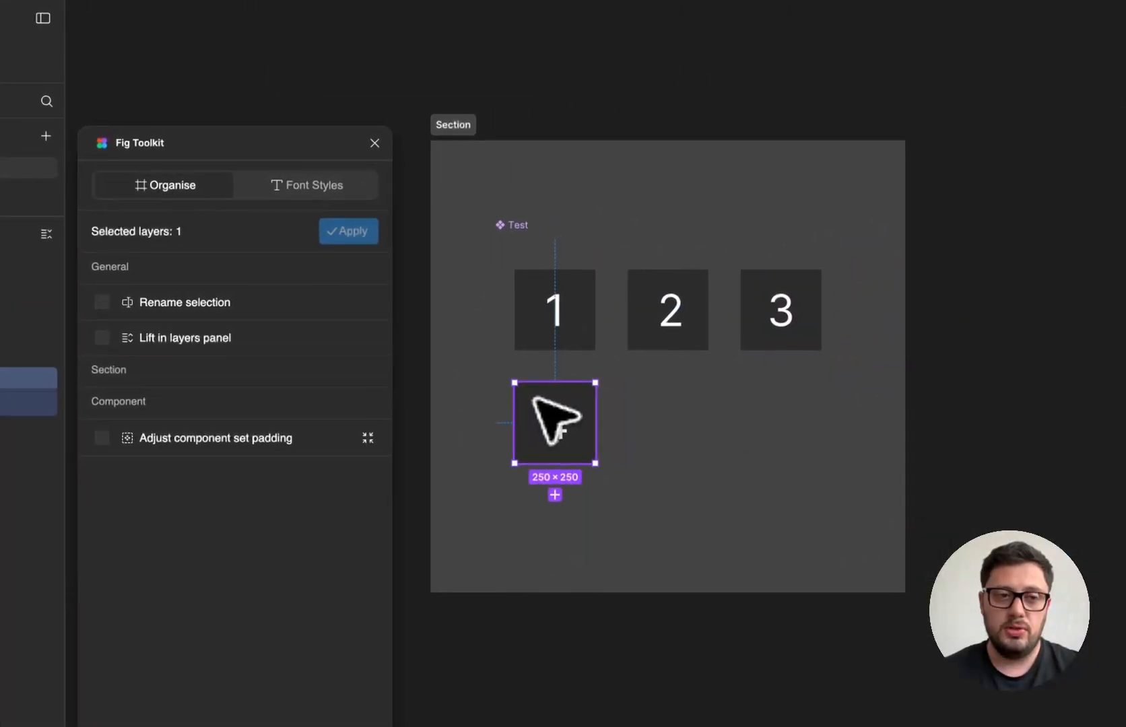
click(697, 408)
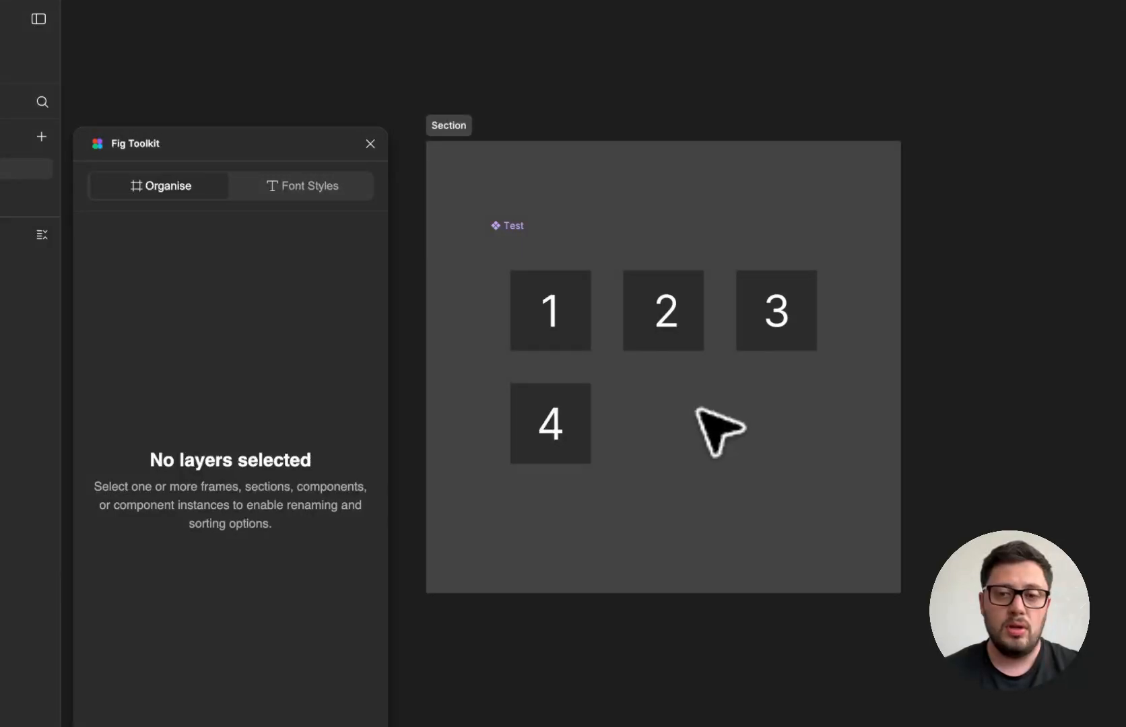